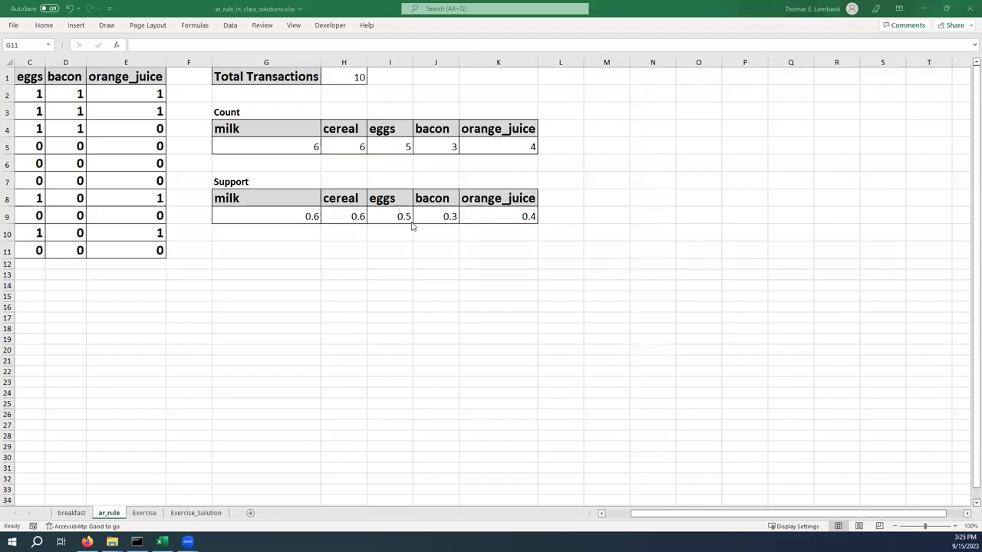
Enter the label "Counts" in cell G11 below the Support table.
click(239, 247)
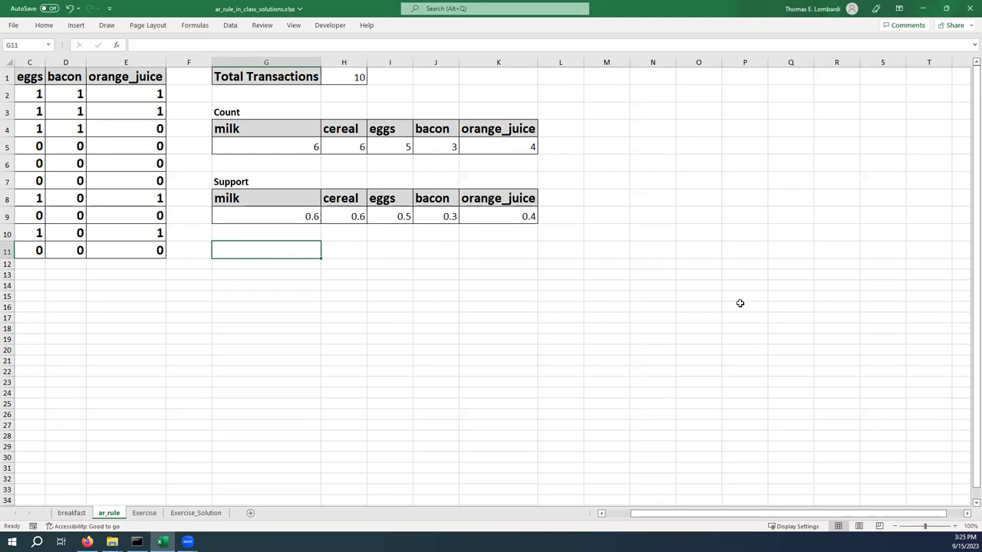
text(Counts)
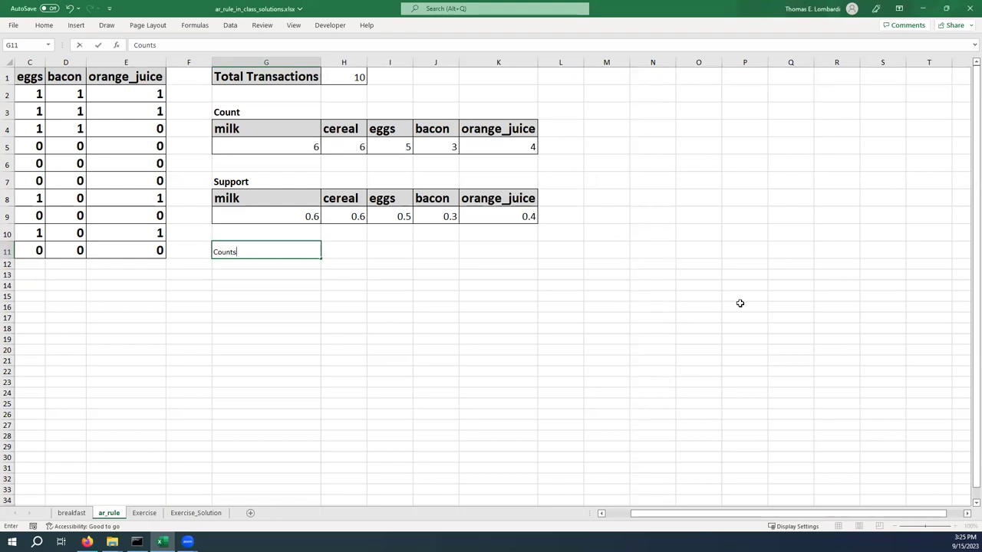
click(253, 267)
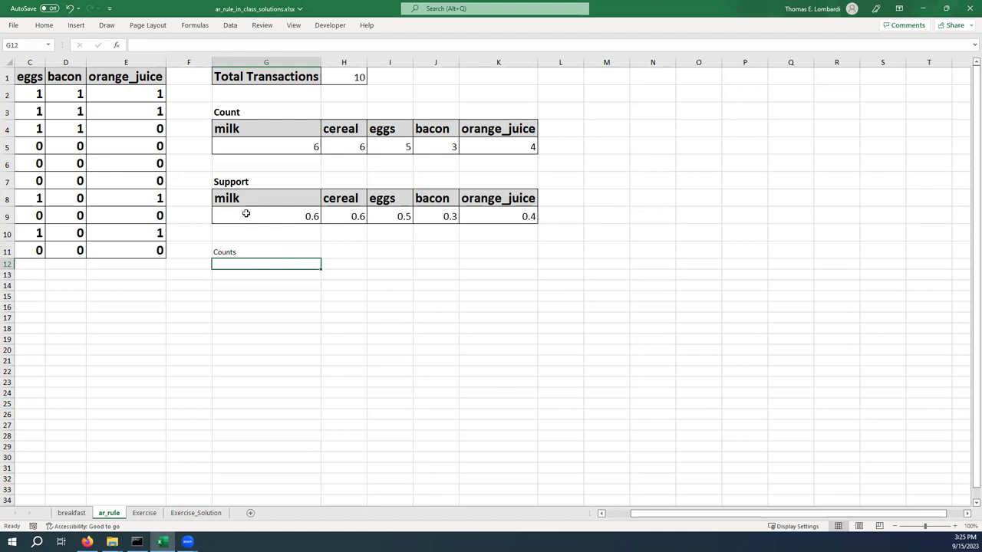
Copy the item headers milk through orange_juice from G8:K8 into row 11 starting at H11.
drag(233, 200, 491, 197)
key(ctrl+c)
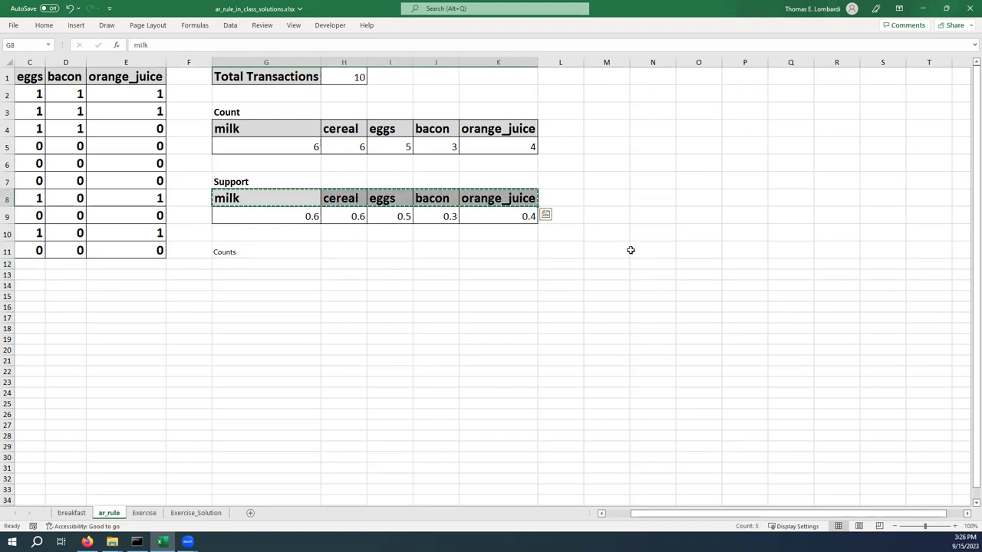
click(326, 255)
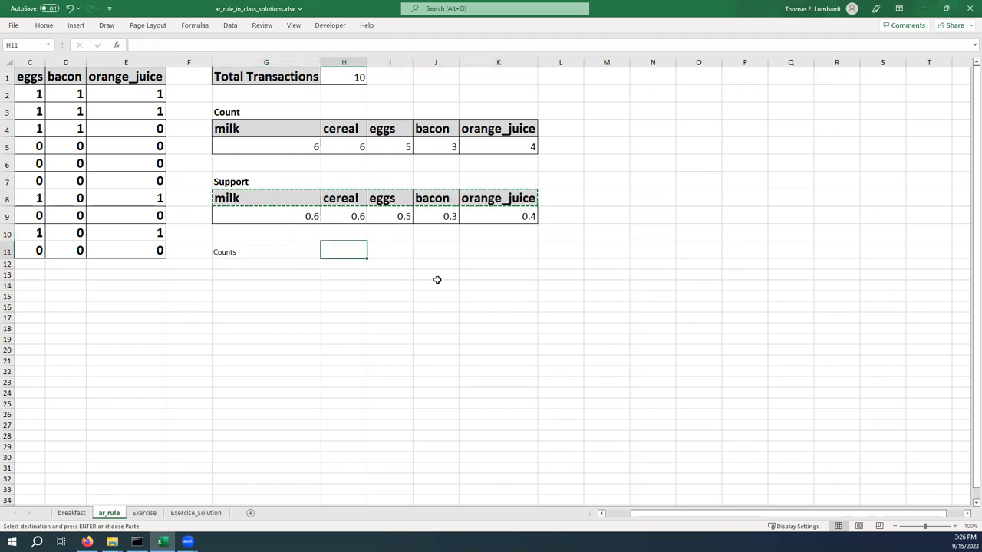
key(ctrl+v)
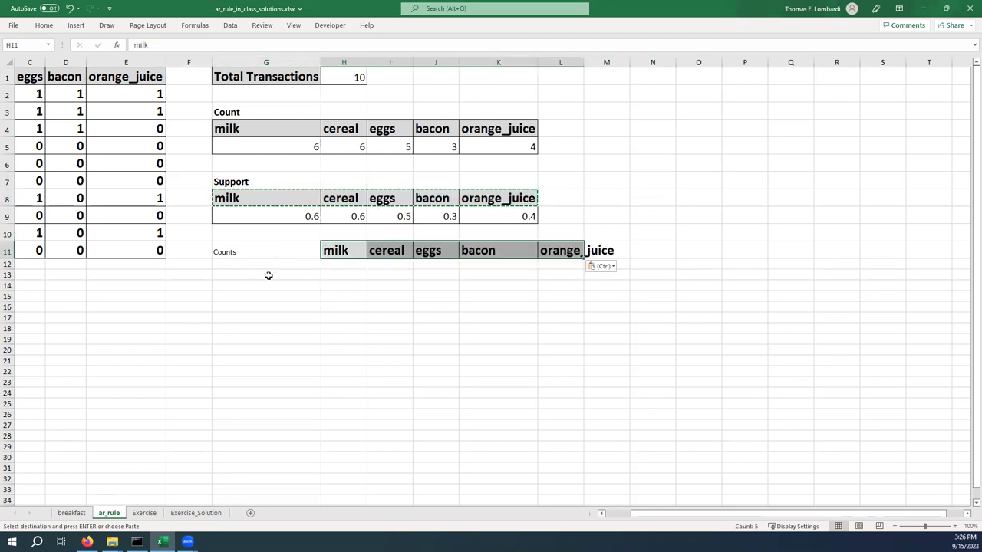
Copy the headers in H11:L11 and paste them transposed down column G starting at G12.
click(331, 252)
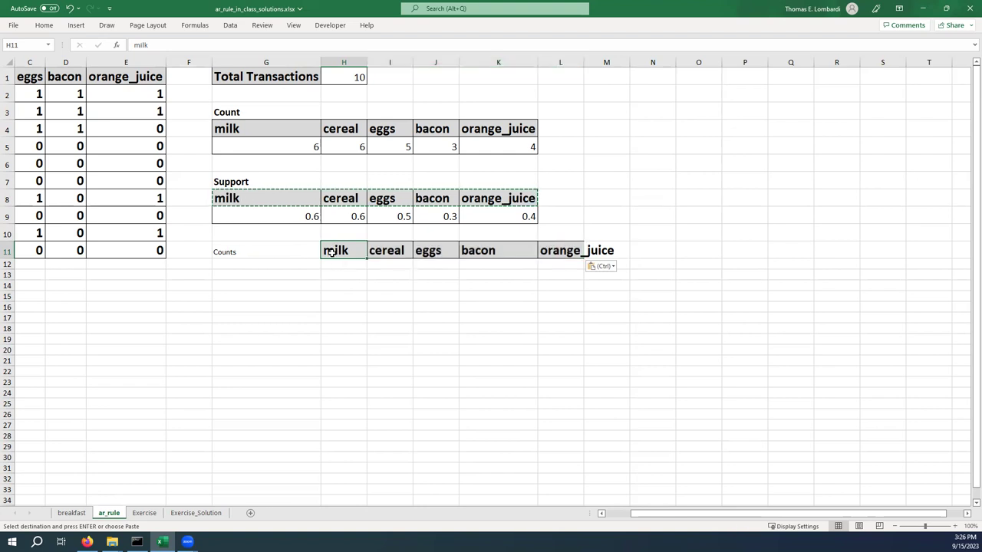
drag(332, 252, 559, 254)
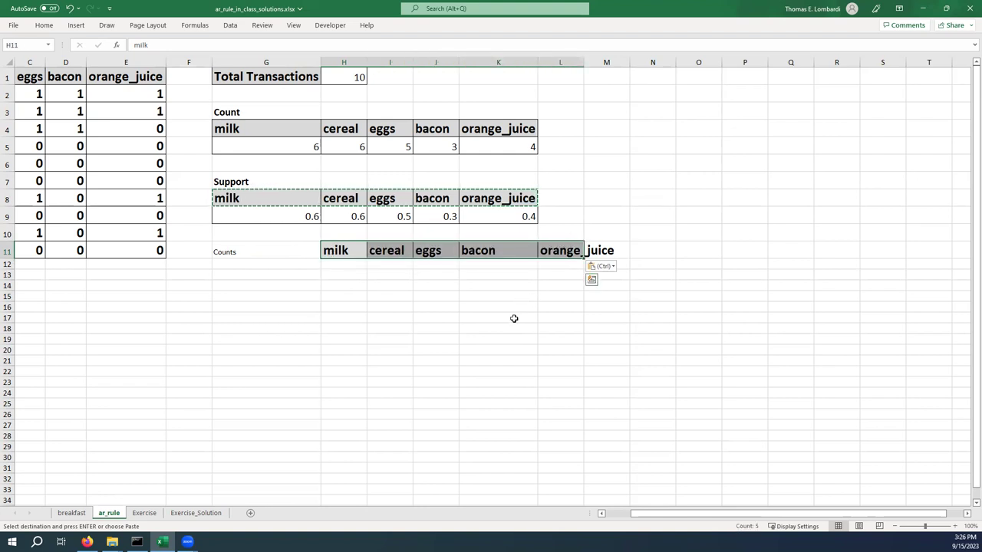
key(ctrl+c)
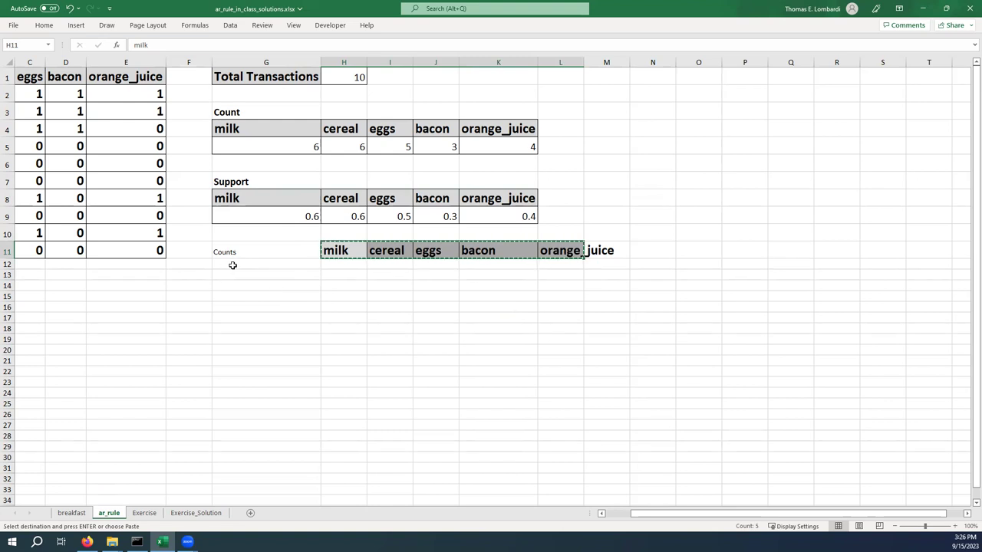
right_click(233, 265)
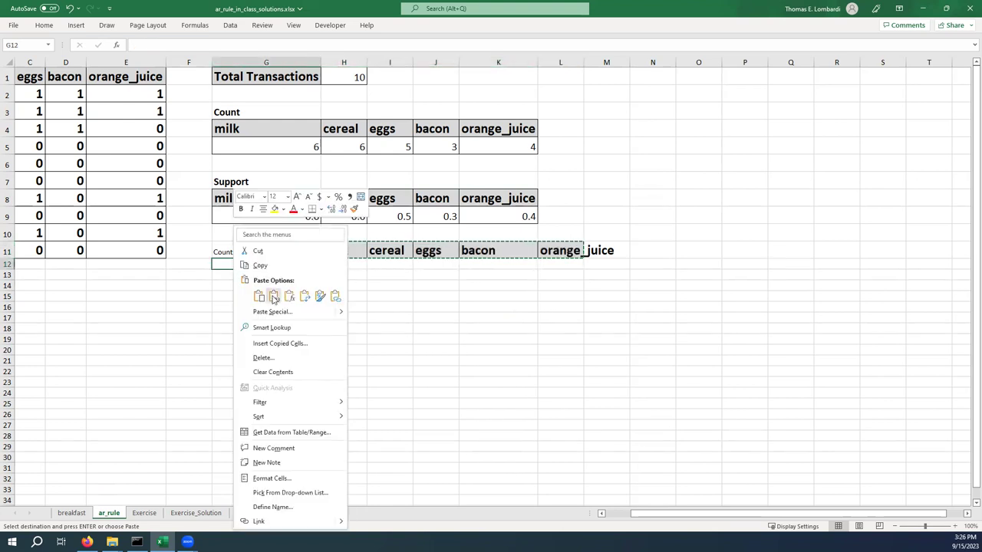
click(305, 297)
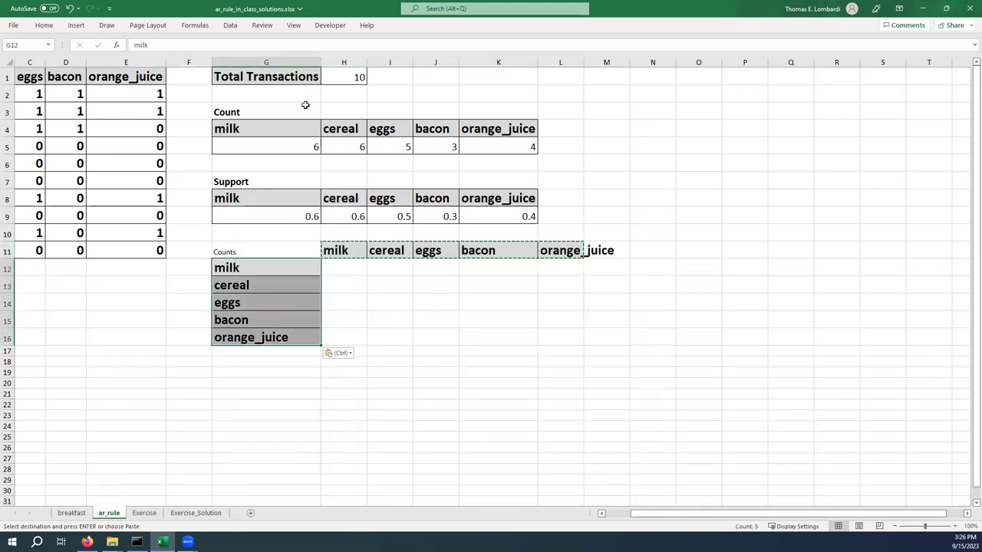
Change the corner label in G11 to "Count".
click(228, 253)
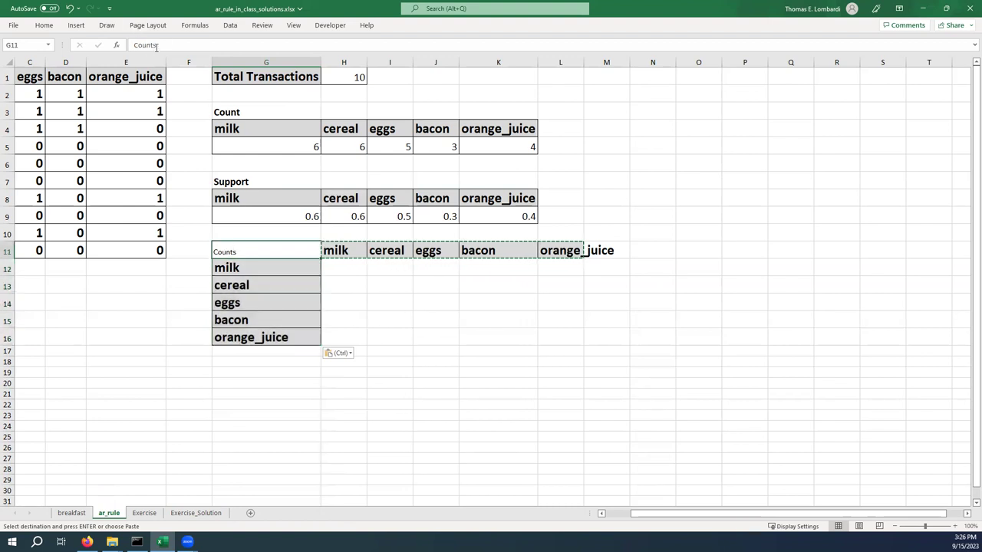
click(157, 46)
key(BackSpace)
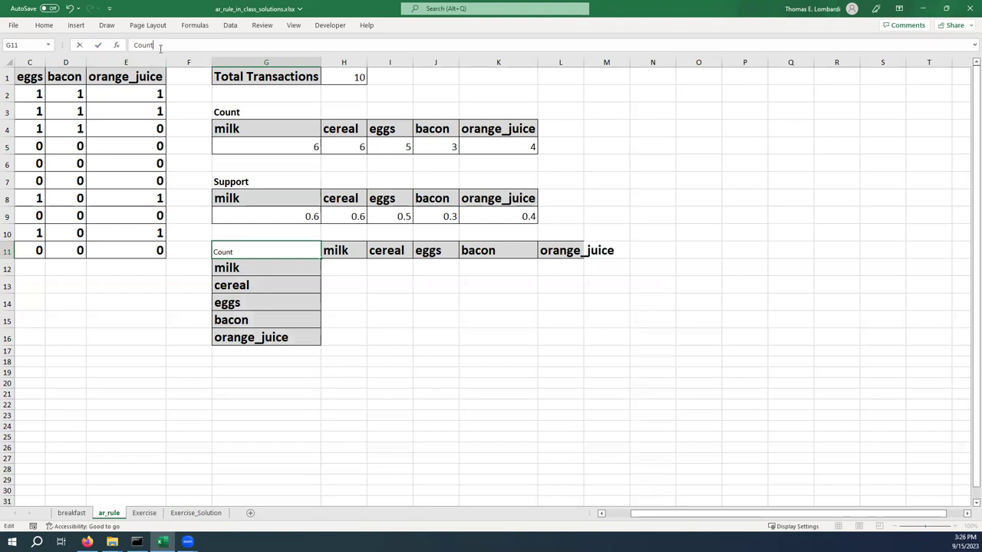
click(346, 267)
Format the G11 label with font size 16, a gray fill and bold text.
click(247, 251)
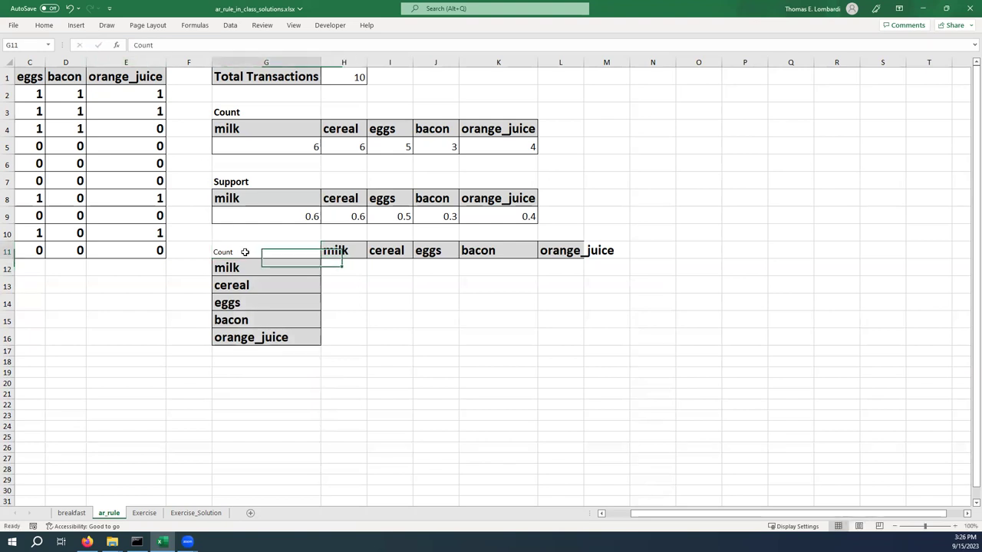
click(47, 25)
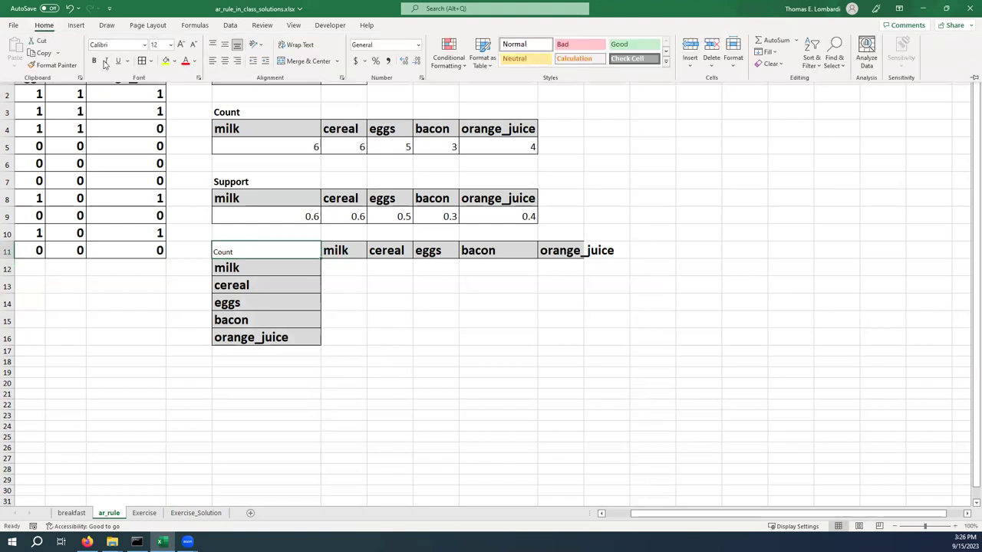
click(171, 44)
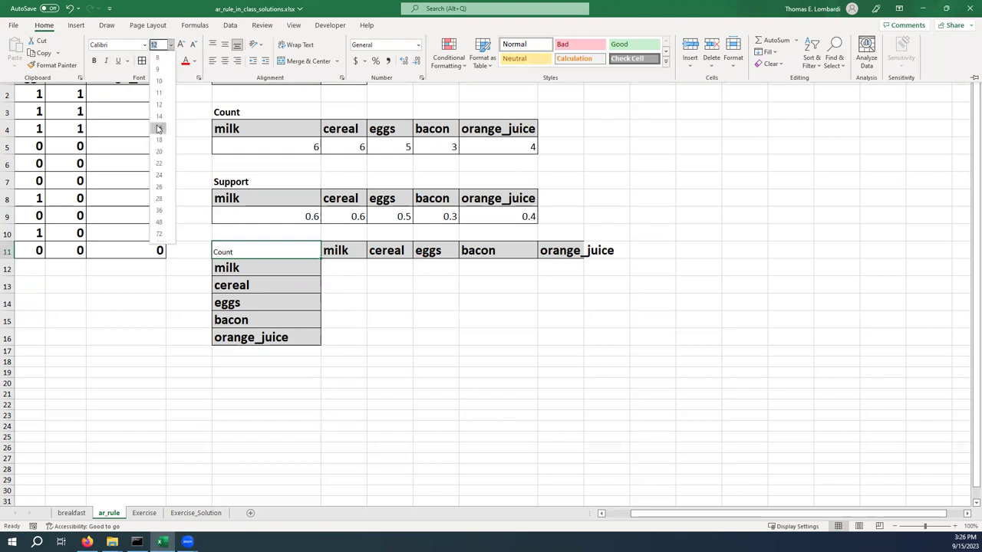
click(159, 128)
click(175, 62)
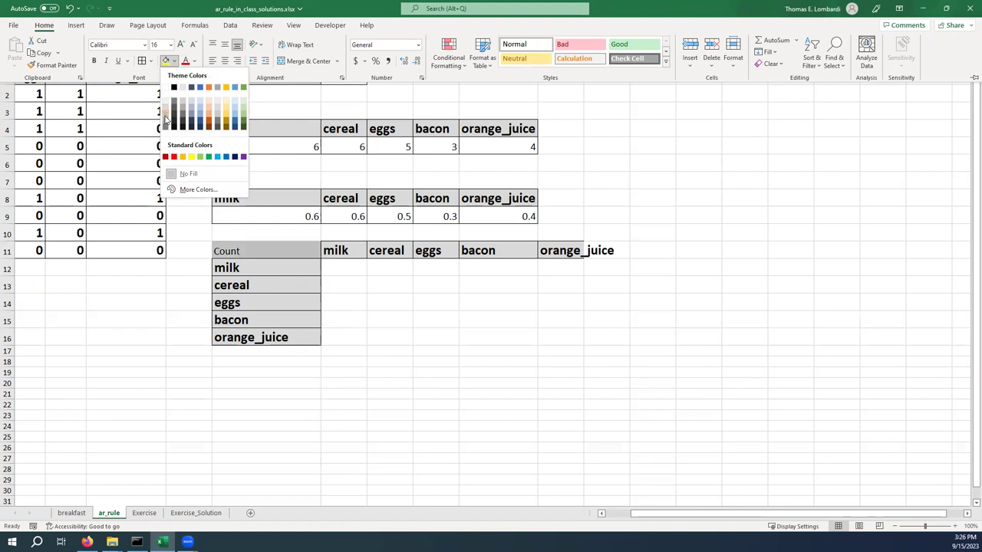
click(165, 118)
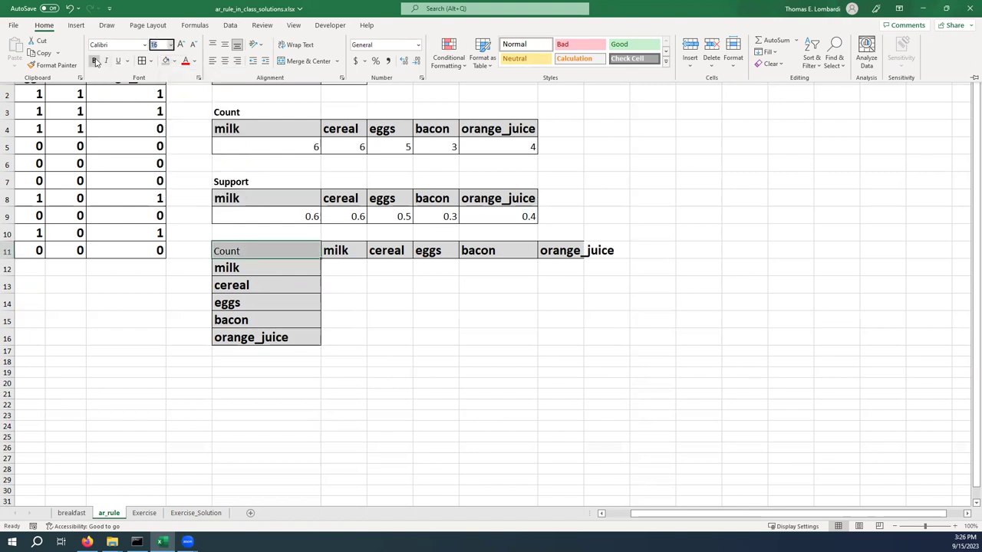
click(300, 258)
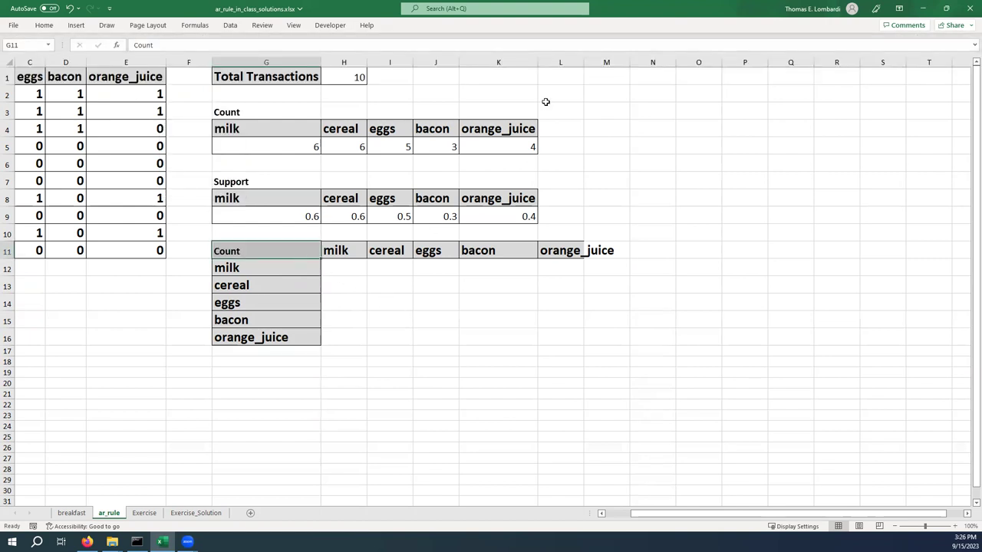
Autofit column L to its header and apply all borders to the table range G11:L16.
double_click(584, 64)
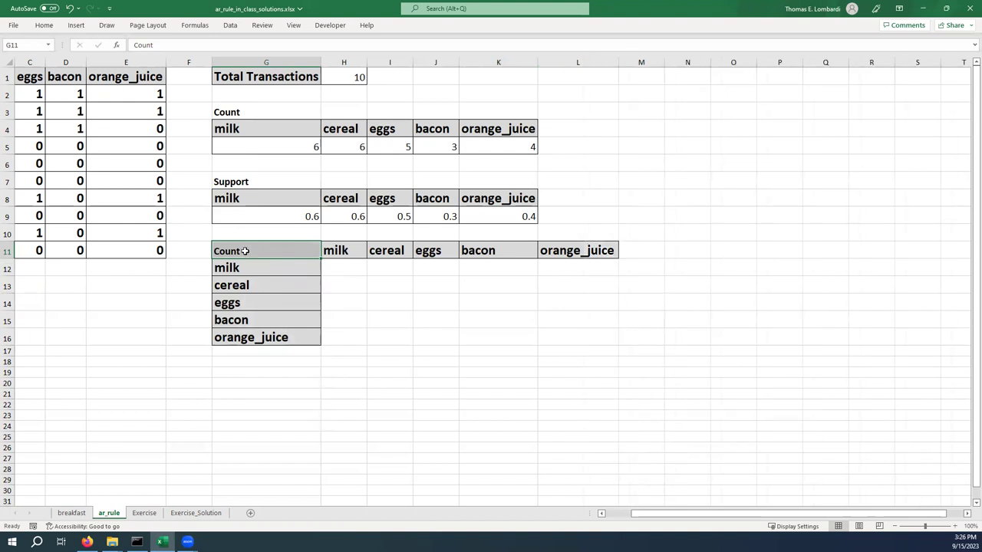
drag(266, 251, 562, 342)
click(43, 24)
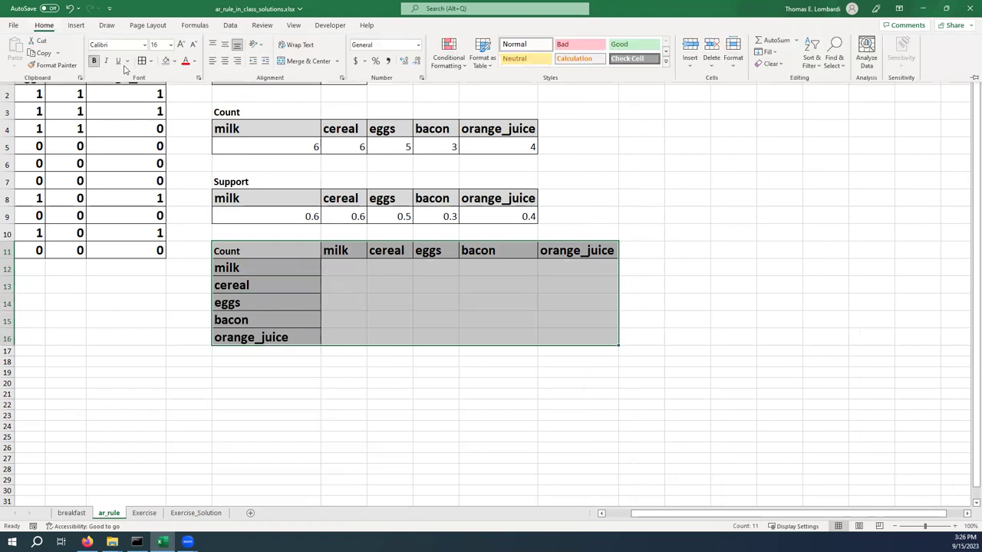
click(142, 61)
click(335, 266)
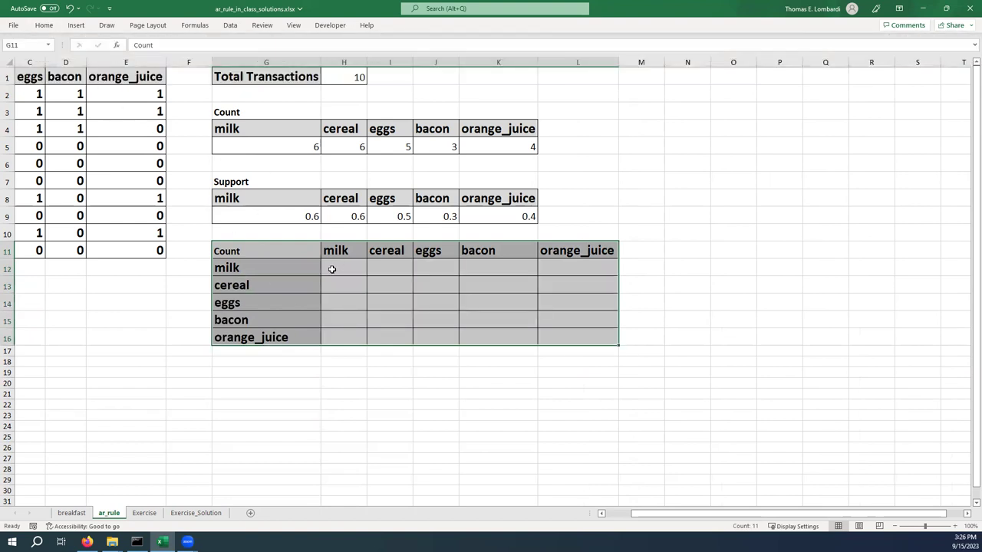
Begin a COUNTIFS formula in H12 with INDIRECT($G12) as the first criteria range and 1 as its criterion.
click(335, 266)
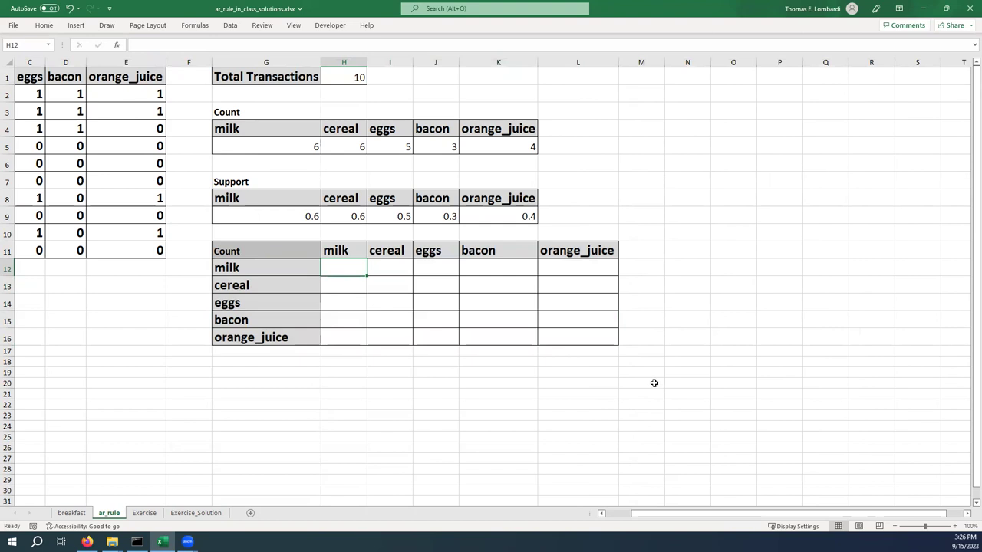
click(146, 44)
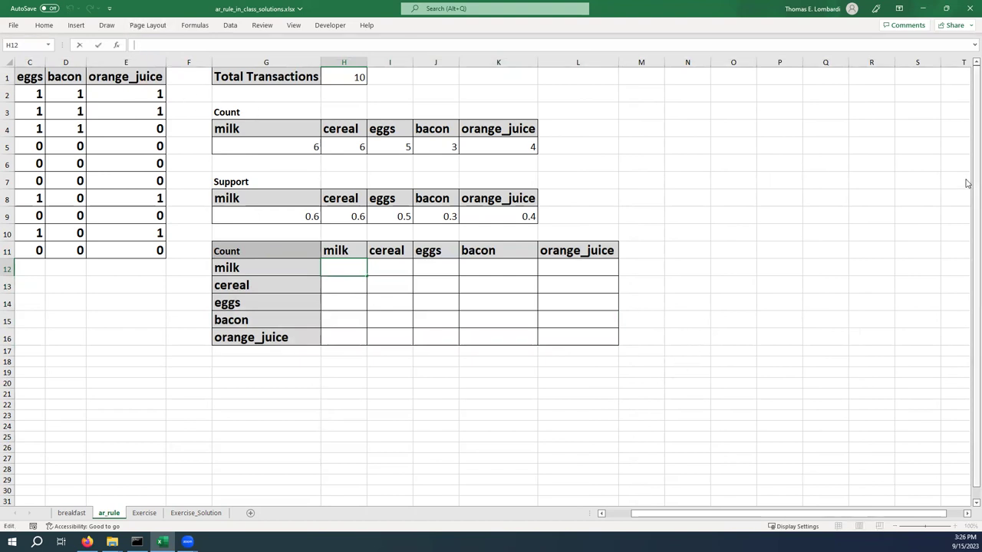
text(=)
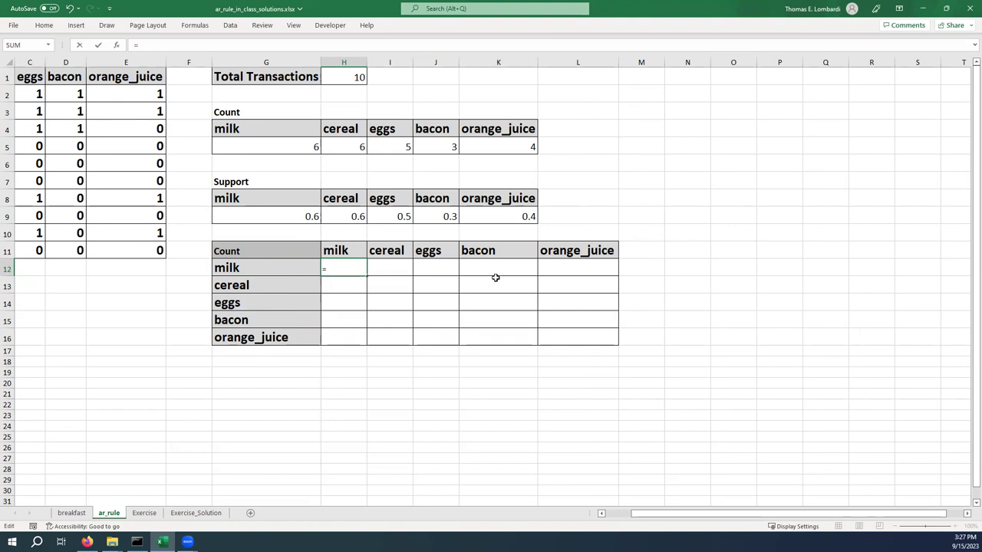
text(countifs)
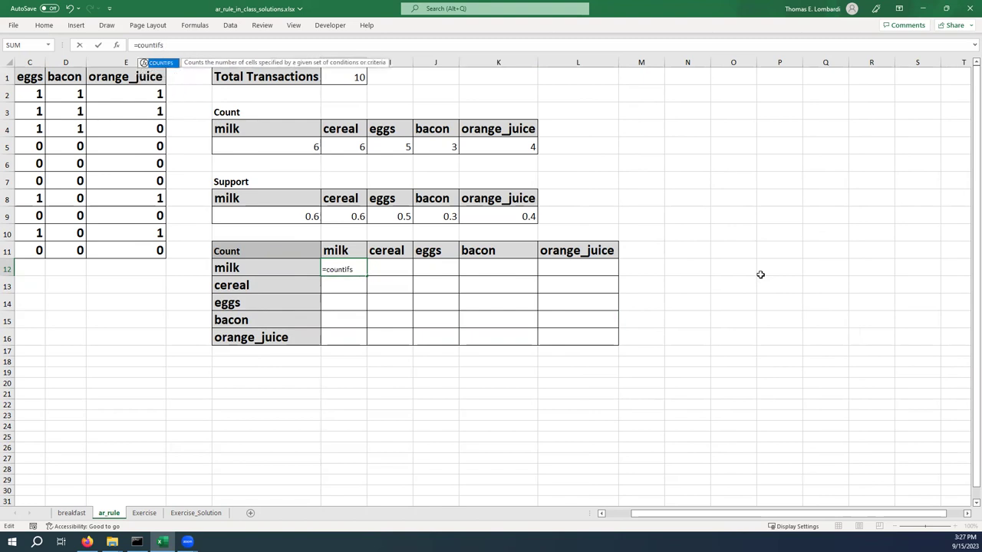
text(()
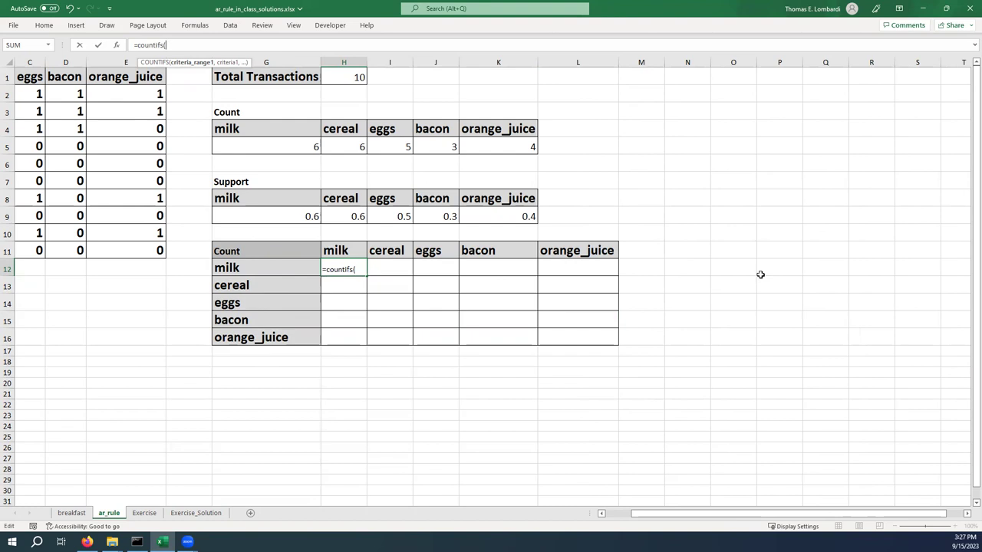
text(indirec)
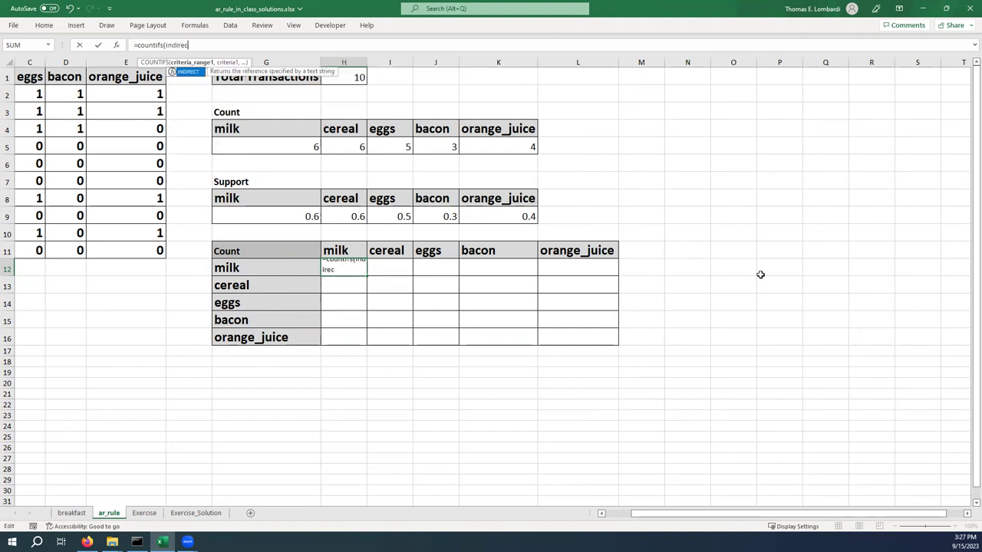
text(t()
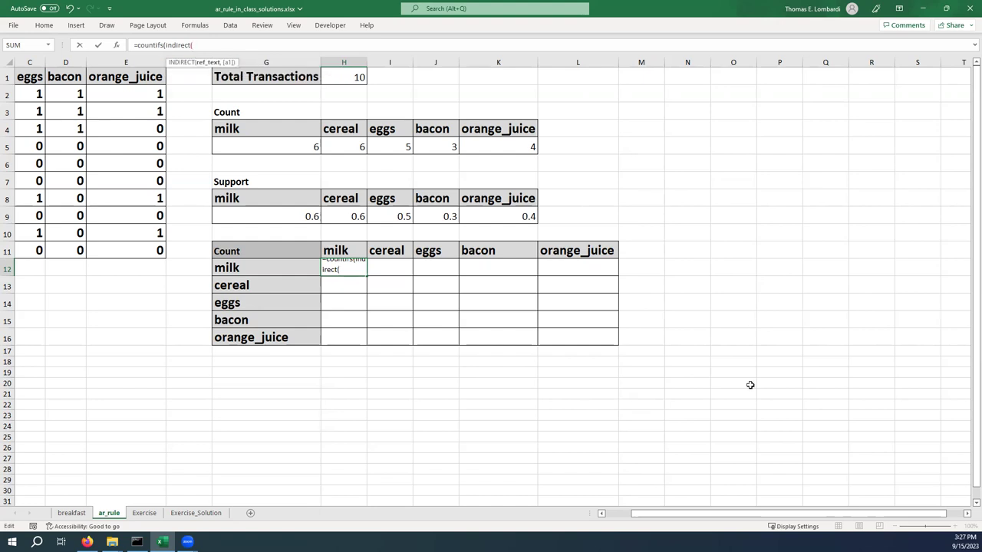
click(242, 265)
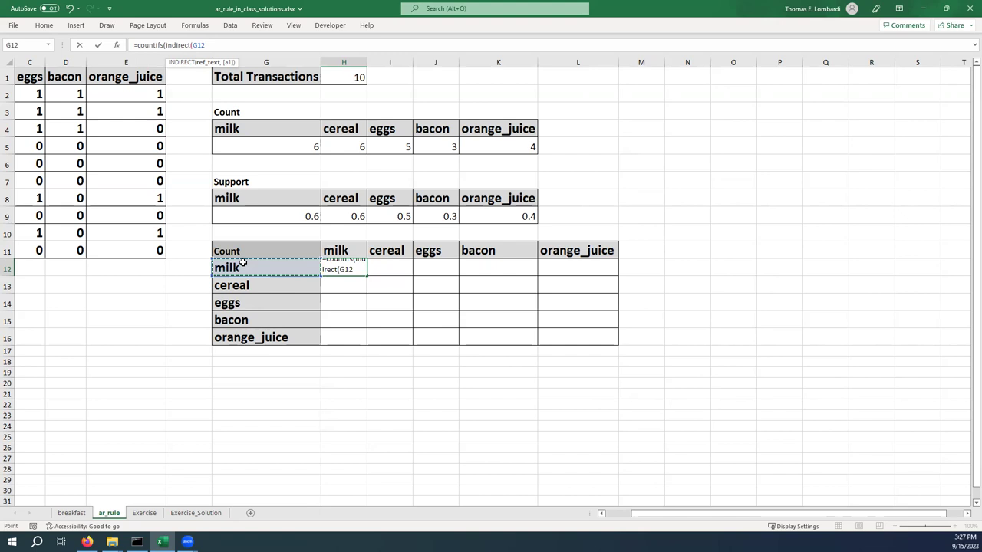
click(194, 45)
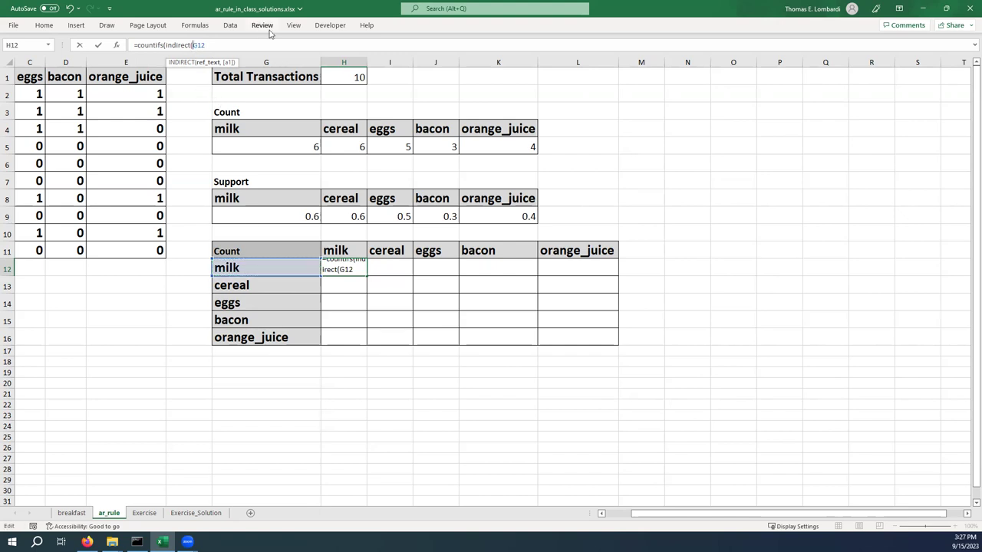
text($G12))
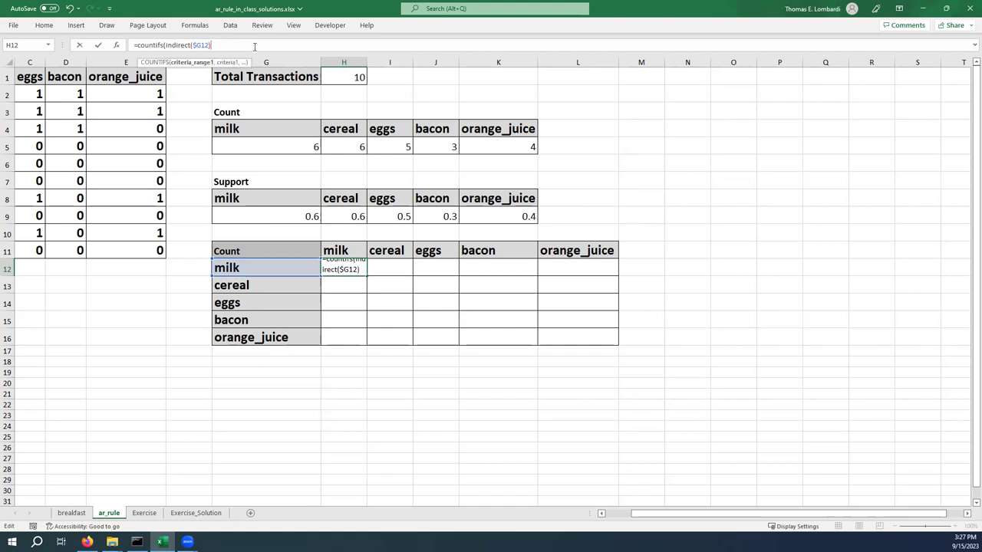
text(,1)
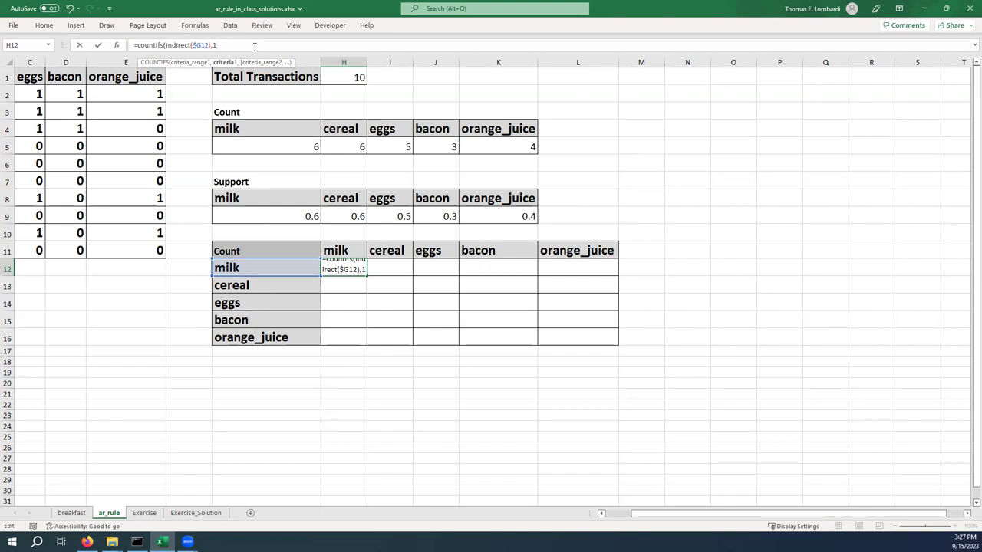
Extend the COUNTIFS formula in H12 with a comma for a second criteria range.
text(,)
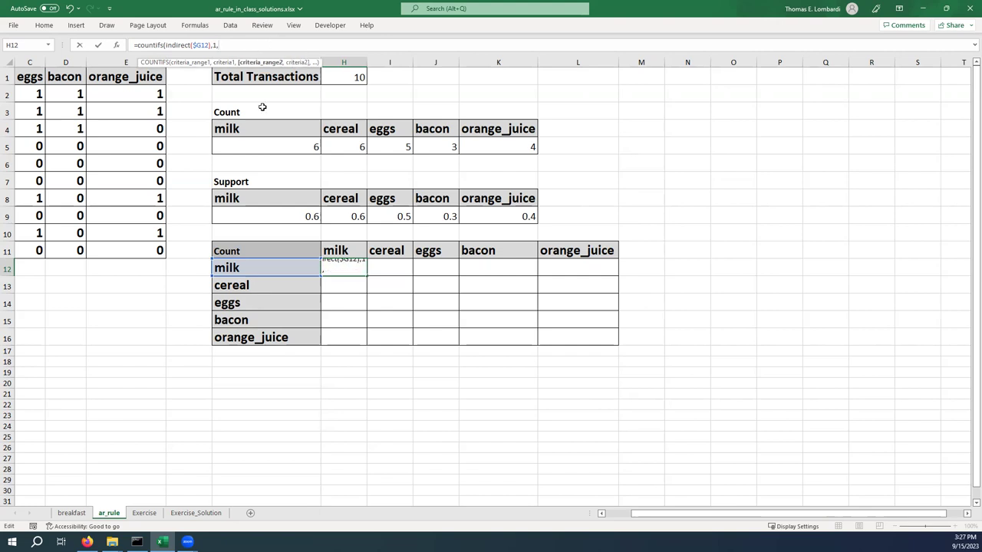
click(345, 251)
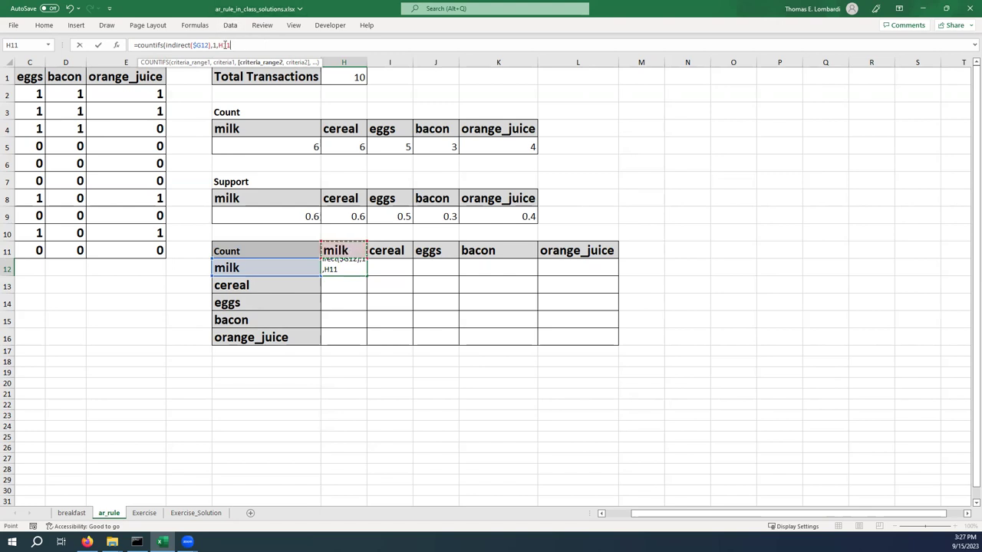
click(224, 44)
text($)
key(BackSpace)
key(BackSpace)
key(BackSpace)
key(BackSpace)
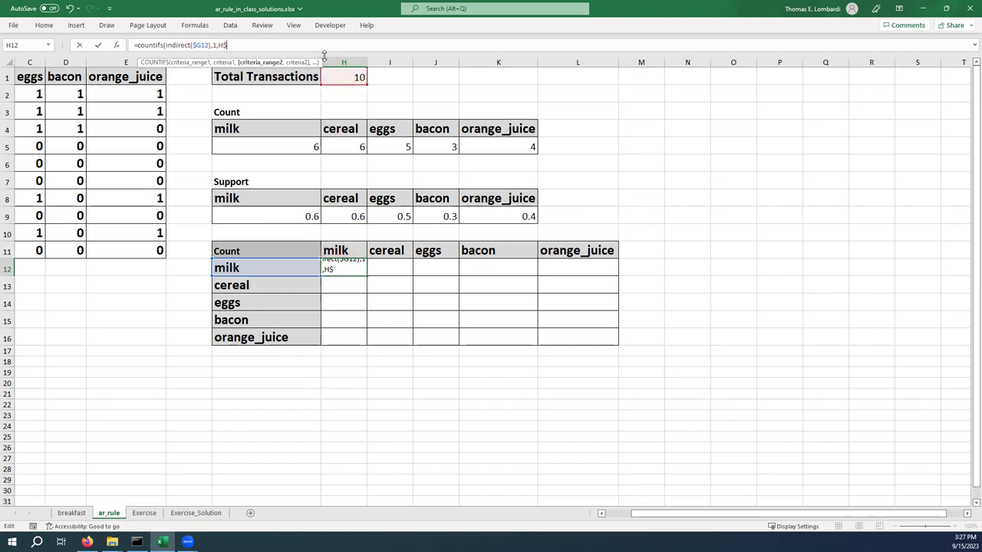
Complete the H12 formula with INDIRECT(H$11) as the second criteria range and 1 as its criterion, and enter it.
text(indirect)
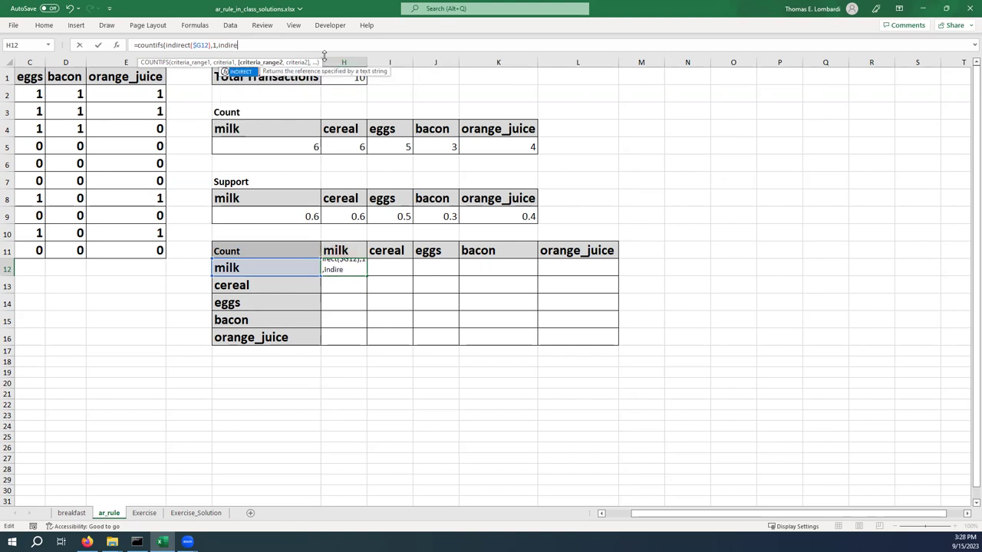
text(()
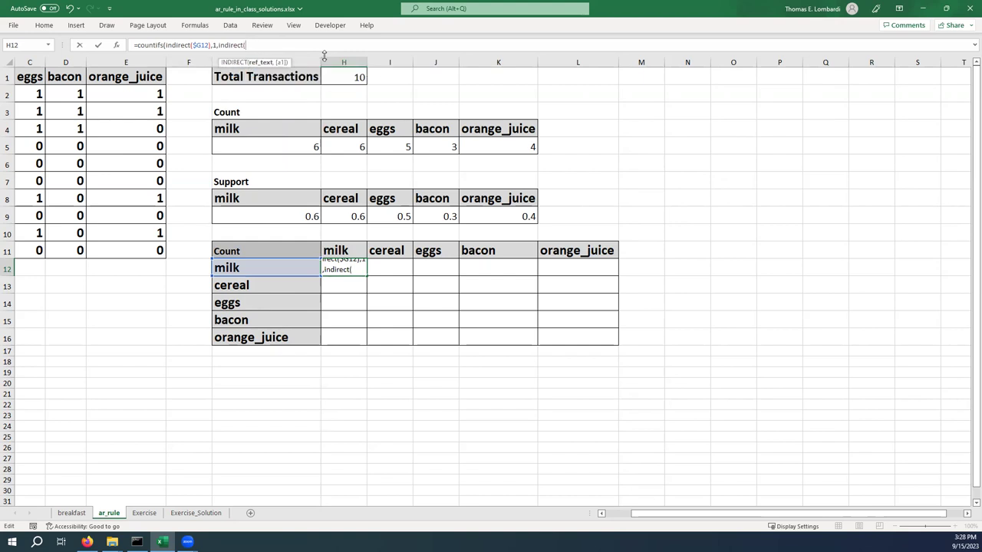
click(341, 251)
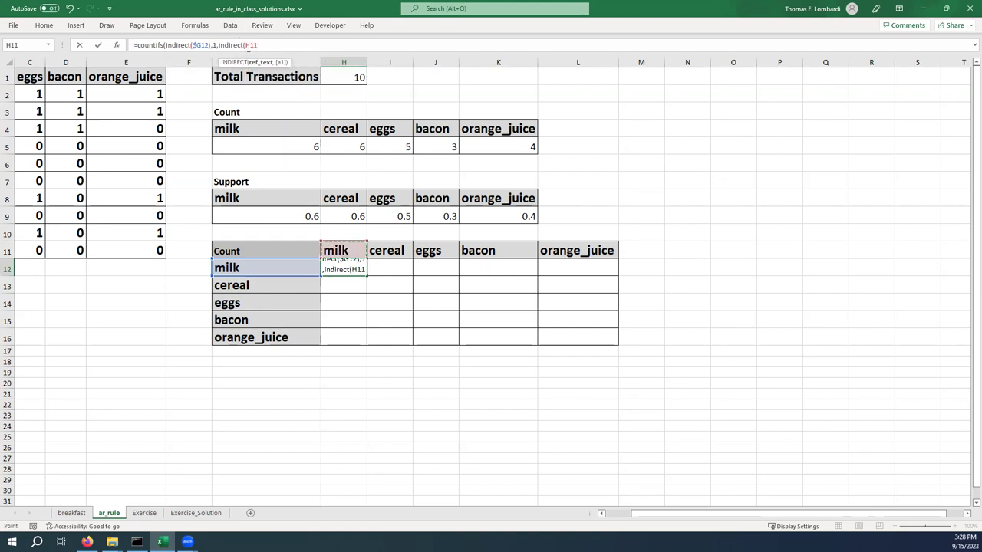
click(256, 44)
text($11)
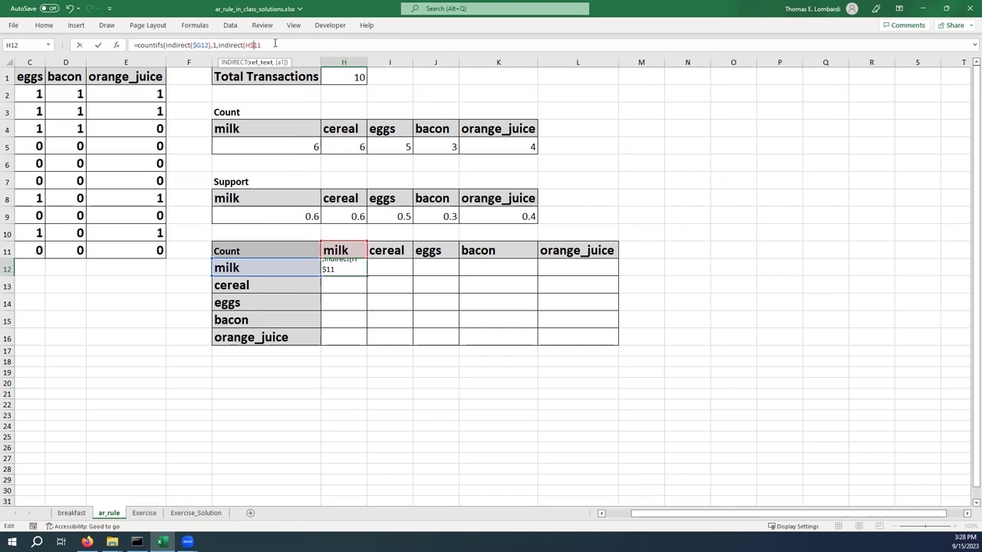
text(),1)
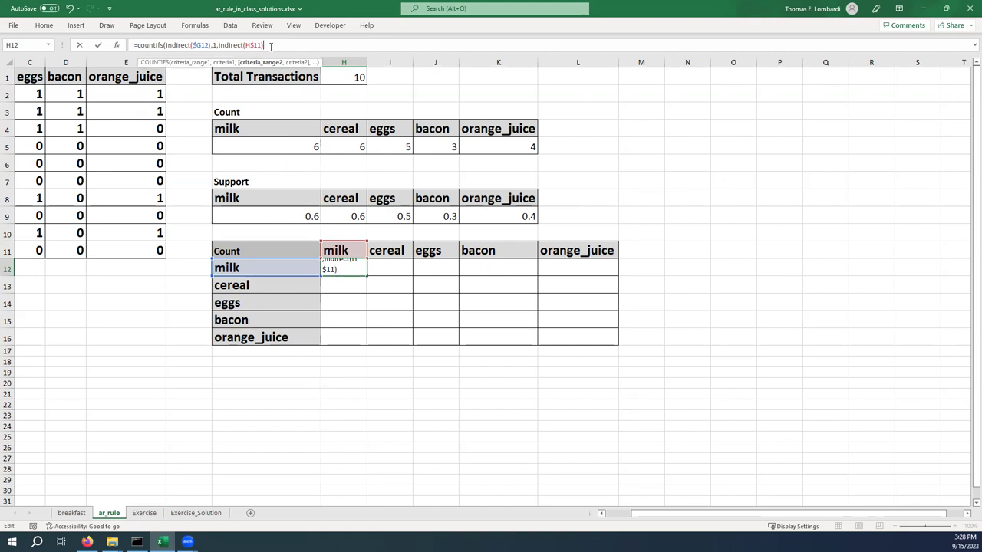
text())
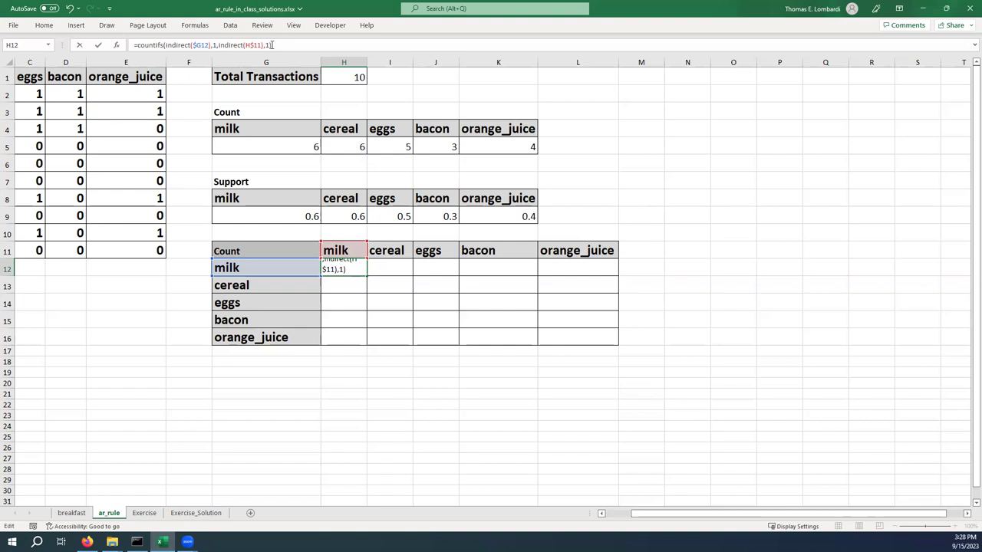
click(99, 45)
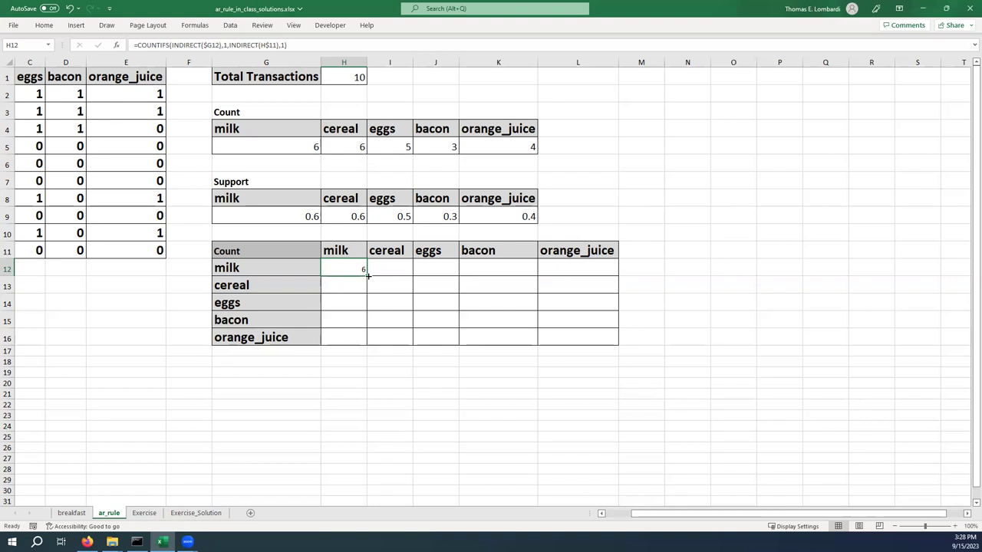
Fill the H12 formula down to H16 and across the milk row to L12.
drag(366, 275, 365, 345)
click(343, 272)
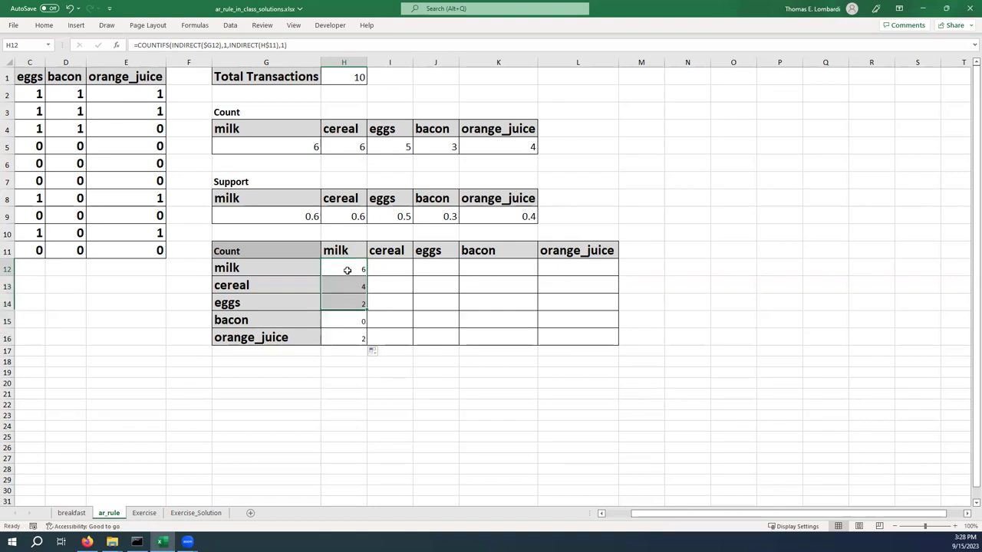
drag(366, 275, 587, 265)
Fill the formulas in I12, J12, K12 and L12 down to row 16 to complete the count matrix.
click(399, 265)
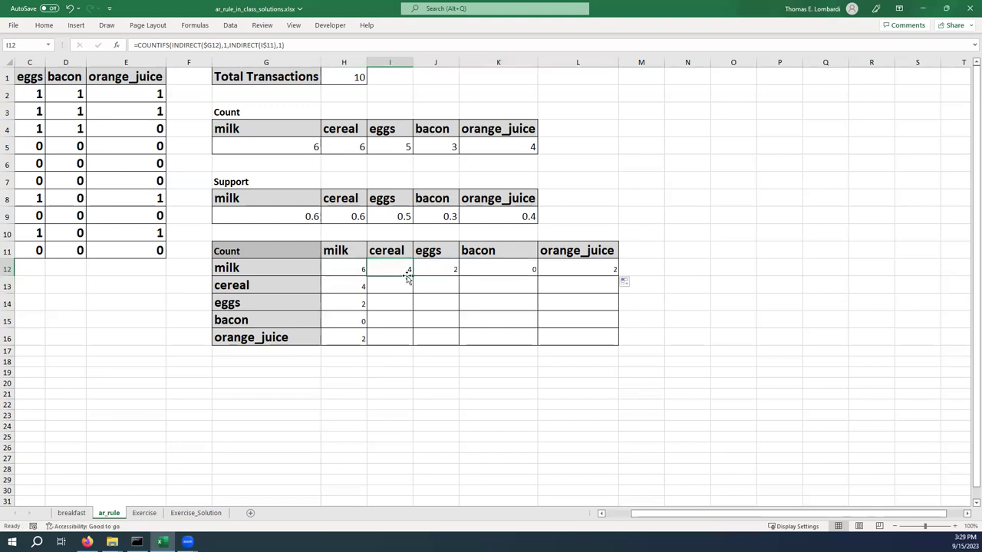
drag(412, 277, 406, 343)
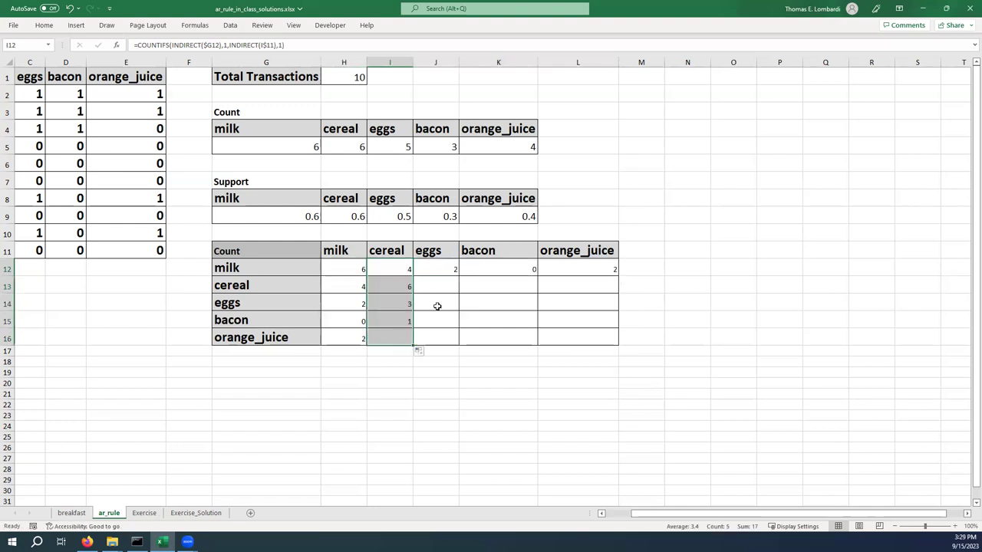
click(445, 271)
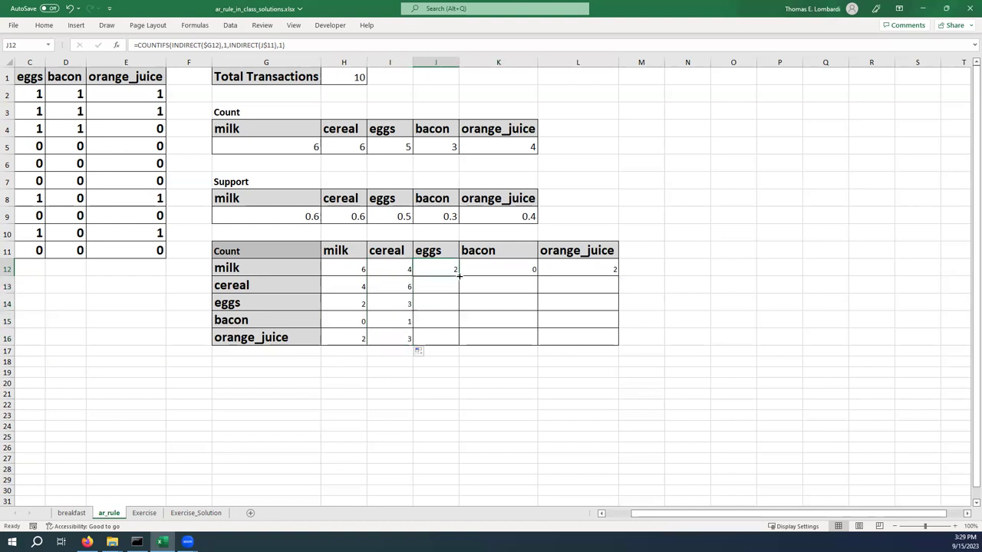
drag(459, 276, 454, 345)
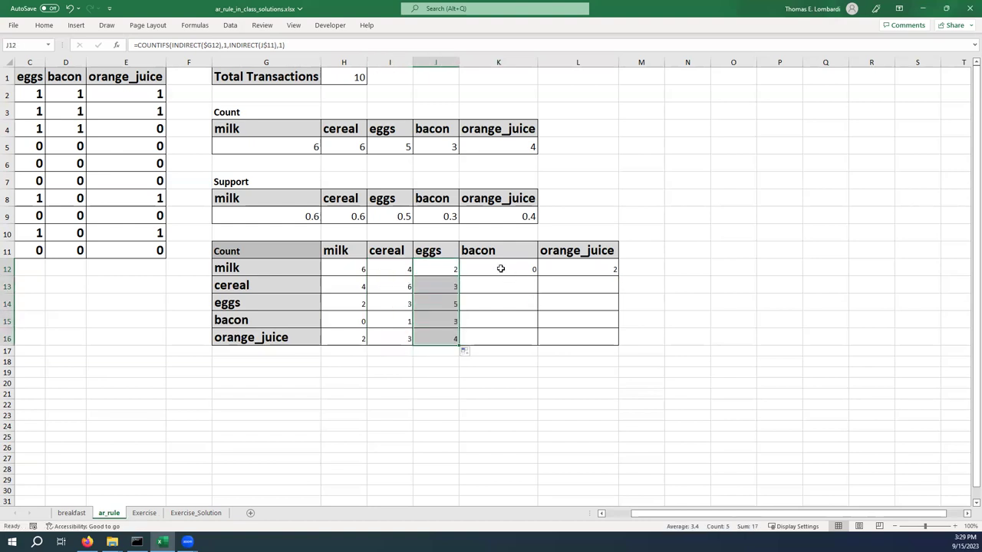
click(500, 268)
drag(537, 275, 537, 345)
click(572, 267)
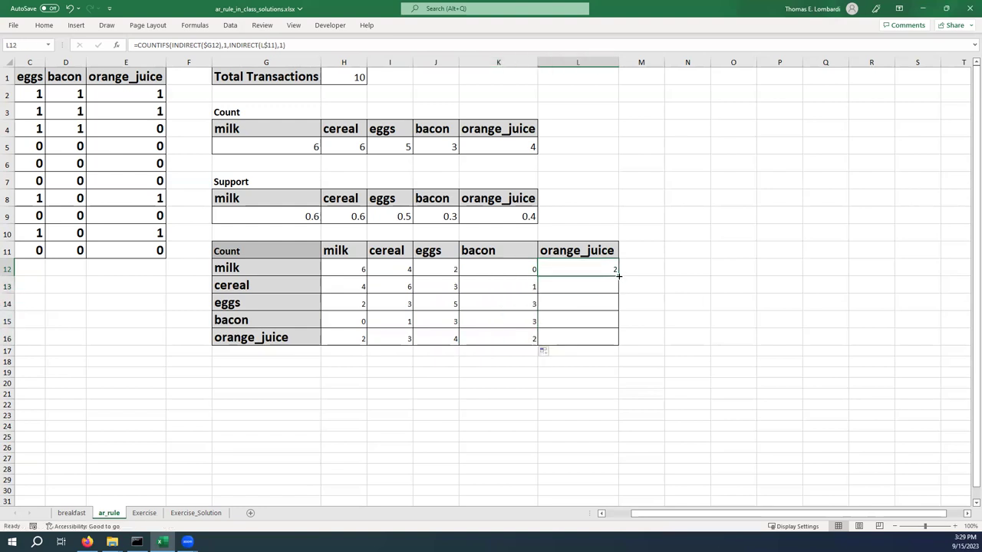
drag(618, 276, 614, 341)
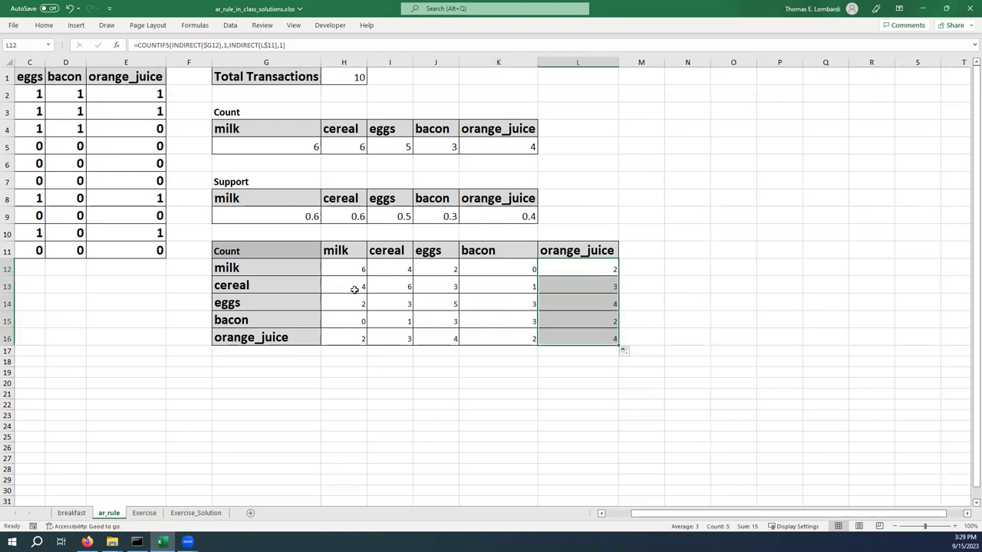
Set the font size of the count values in H12:L16 to 16.
drag(347, 270, 568, 332)
click(43, 25)
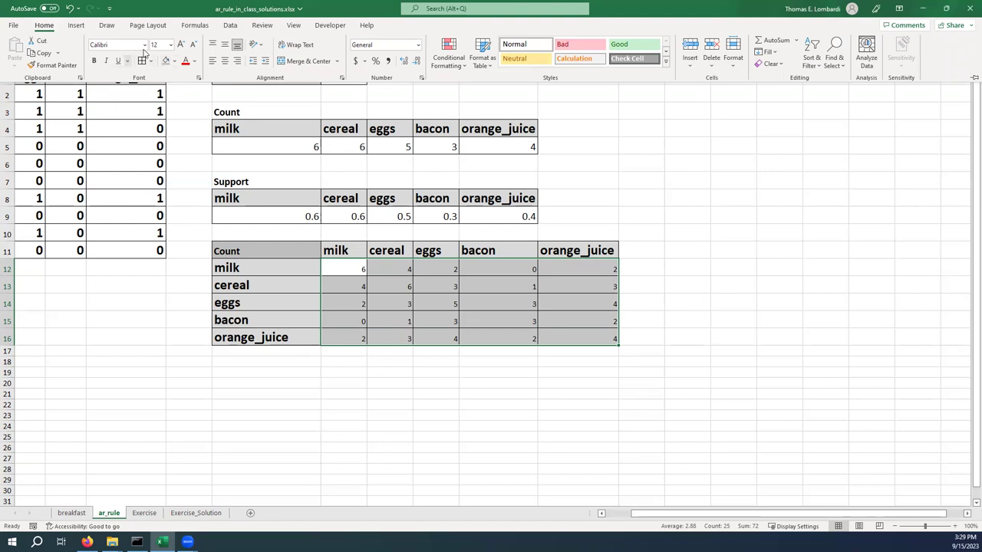
click(171, 46)
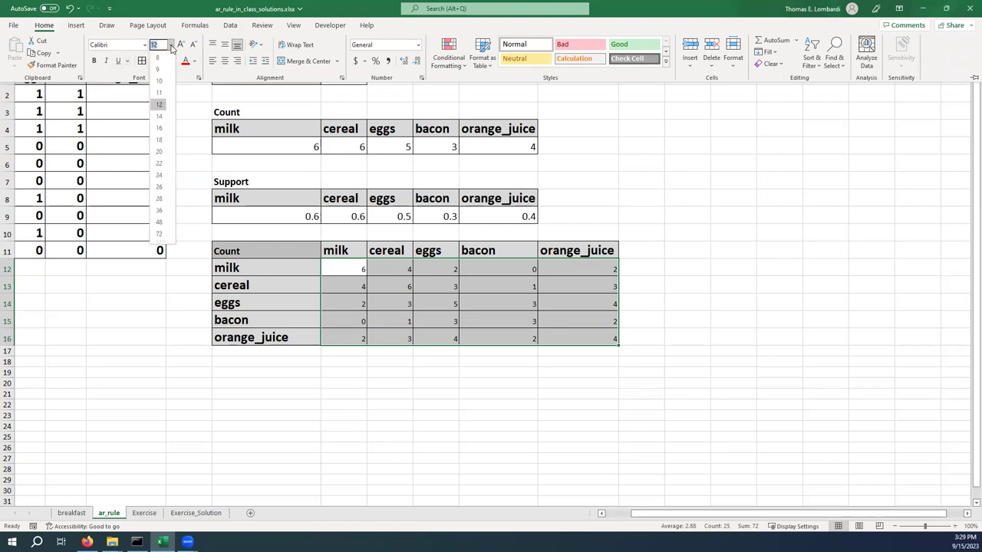
click(161, 128)
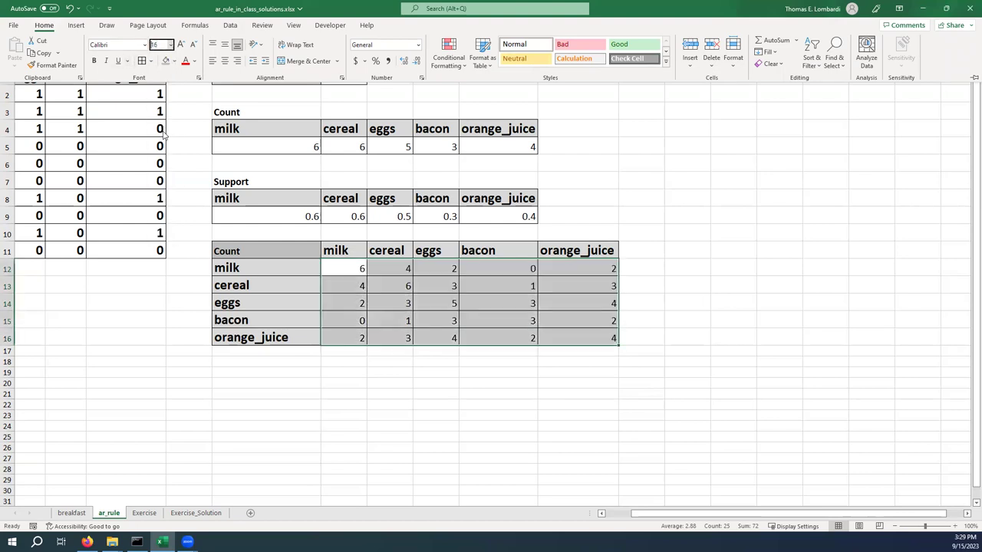
click(252, 373)
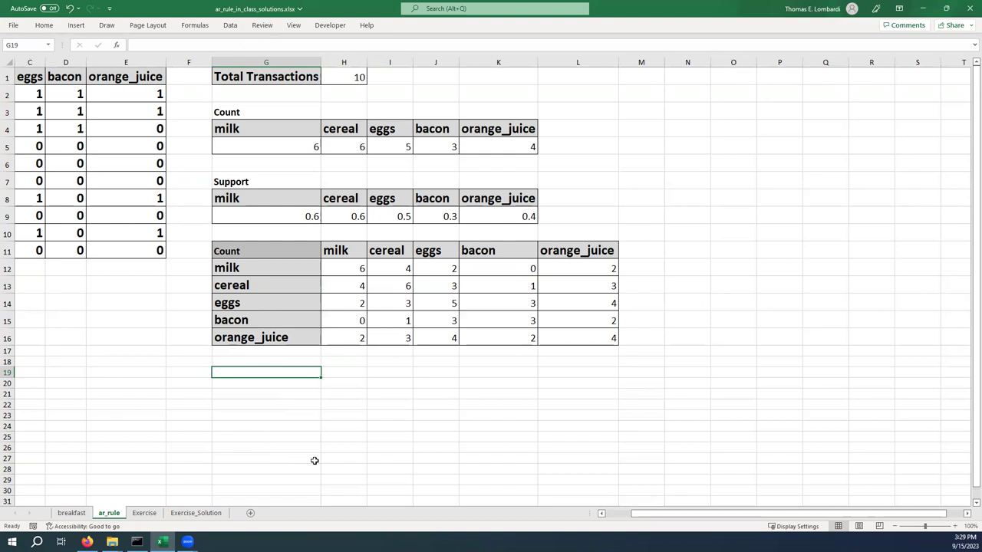
Check the milk and bacon count in K12 against transaction rows A2:D4 and A6:D11, and inspect the milk count in H12.
drag(643, 515, 485, 503)
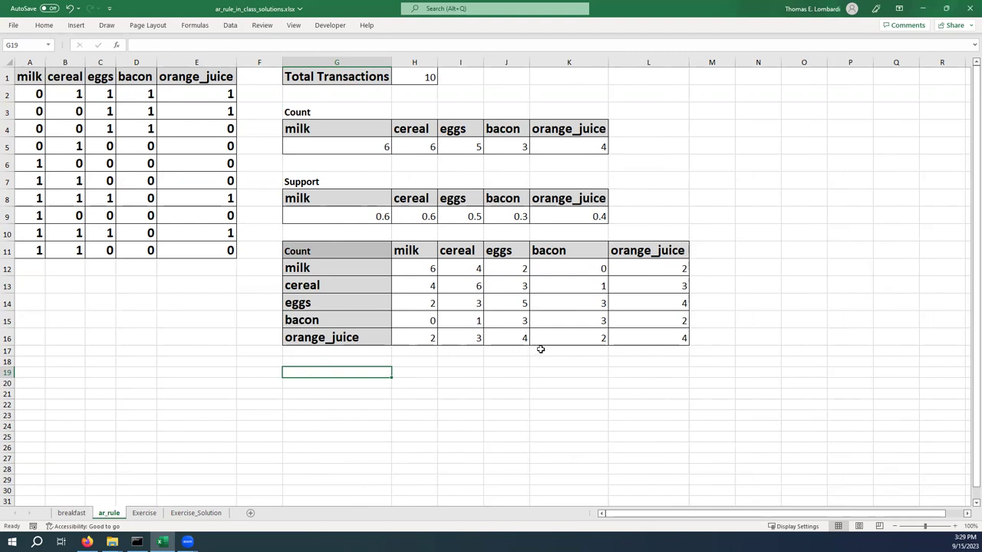
click(564, 267)
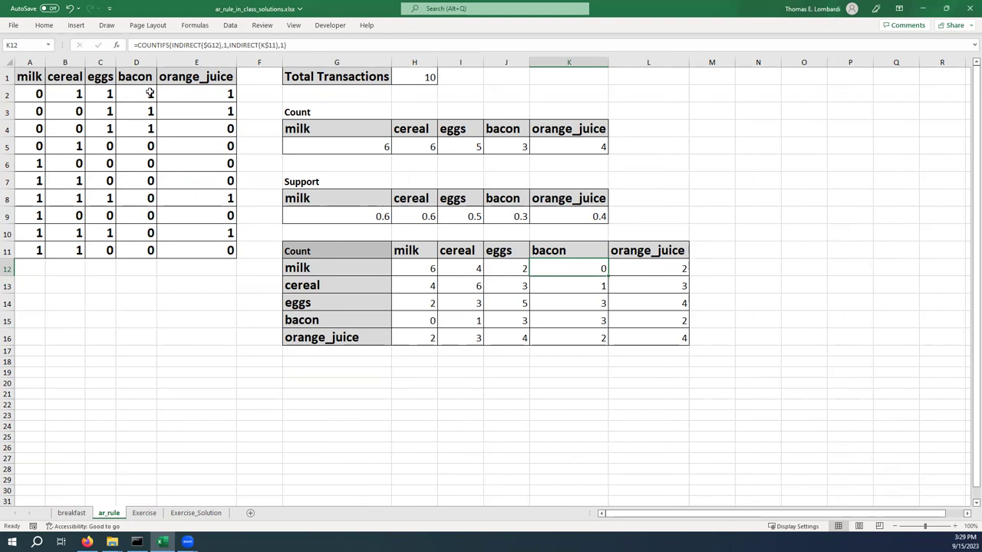
drag(142, 93, 28, 129)
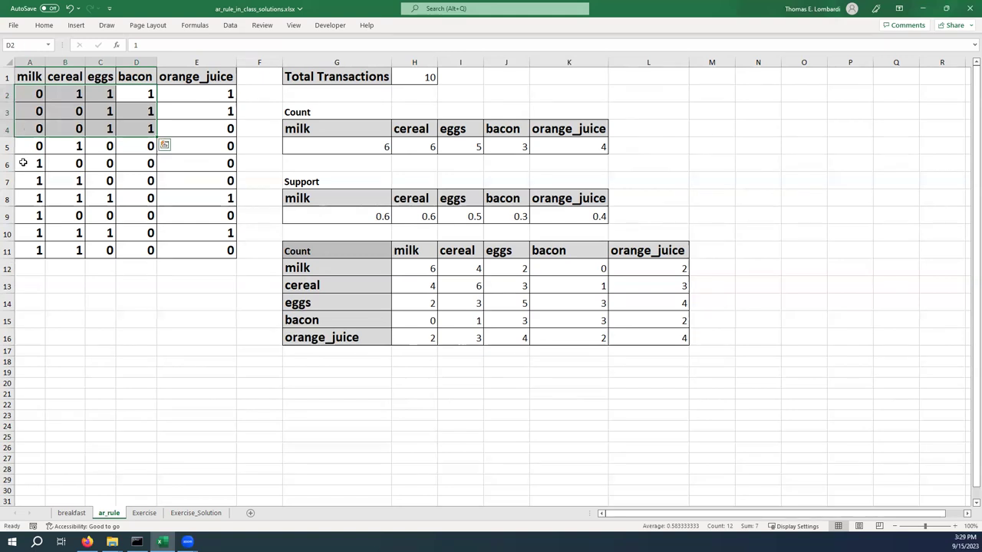
click(23, 163)
drag(25, 165, 142, 251)
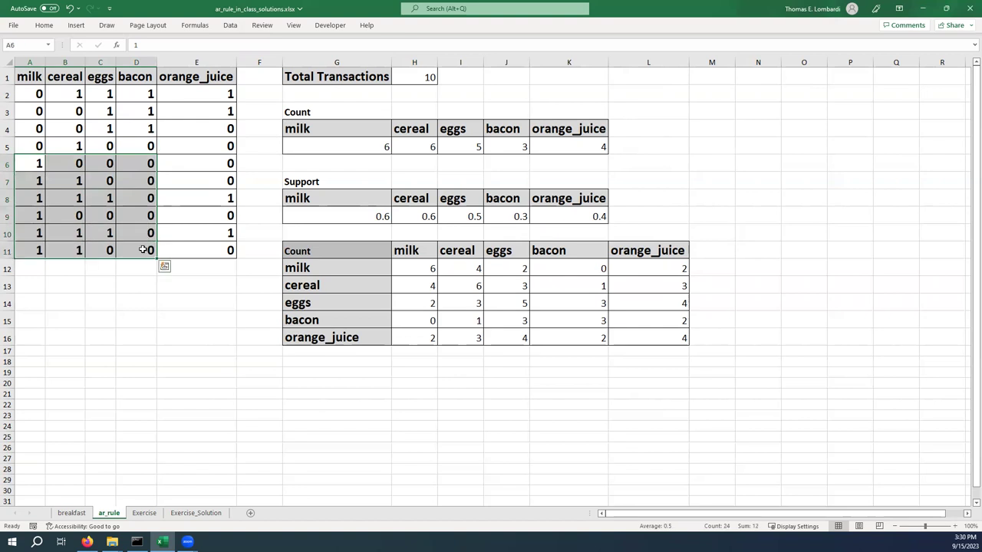
click(415, 270)
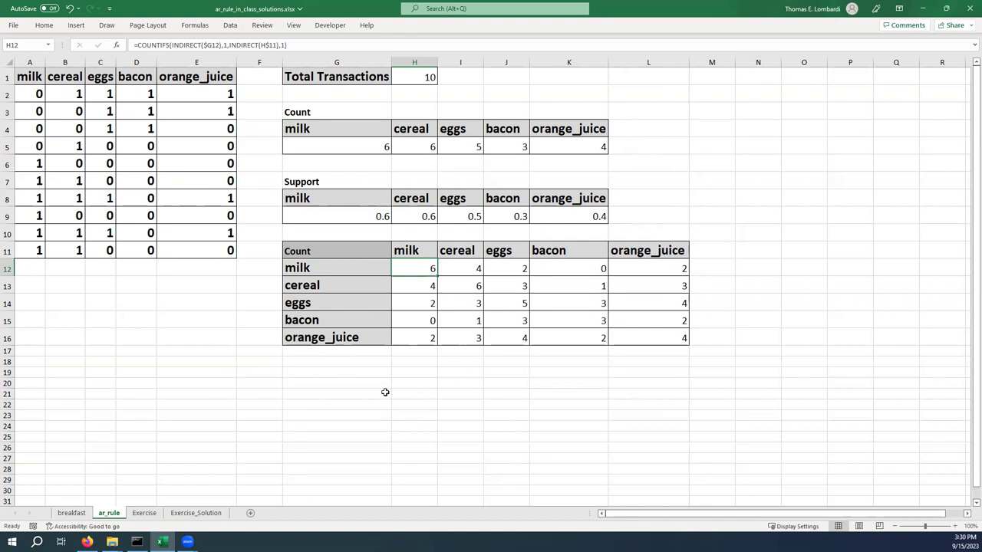
click(303, 362)
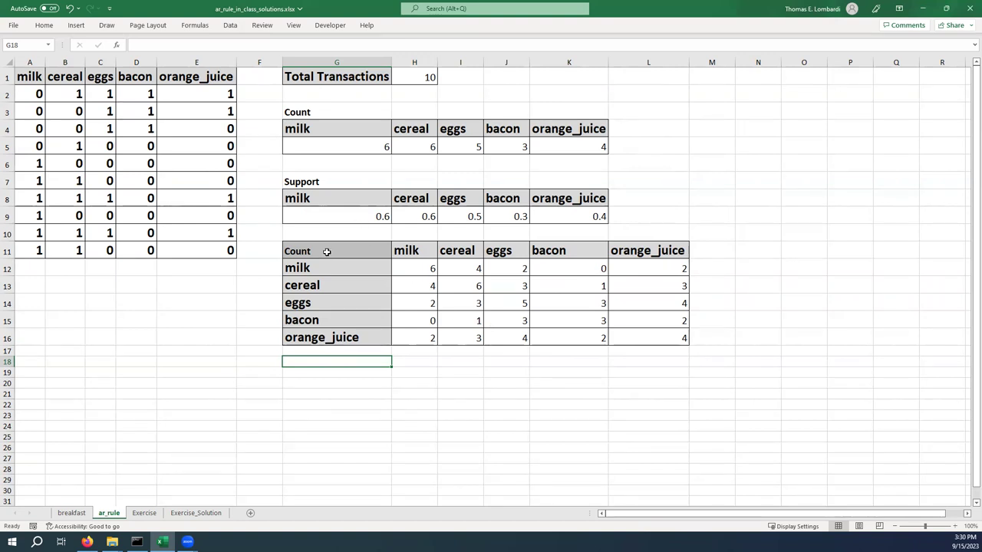
Copy the count matrix header row G11:L11 to row 18, starting at G18.
drag(327, 251, 649, 252)
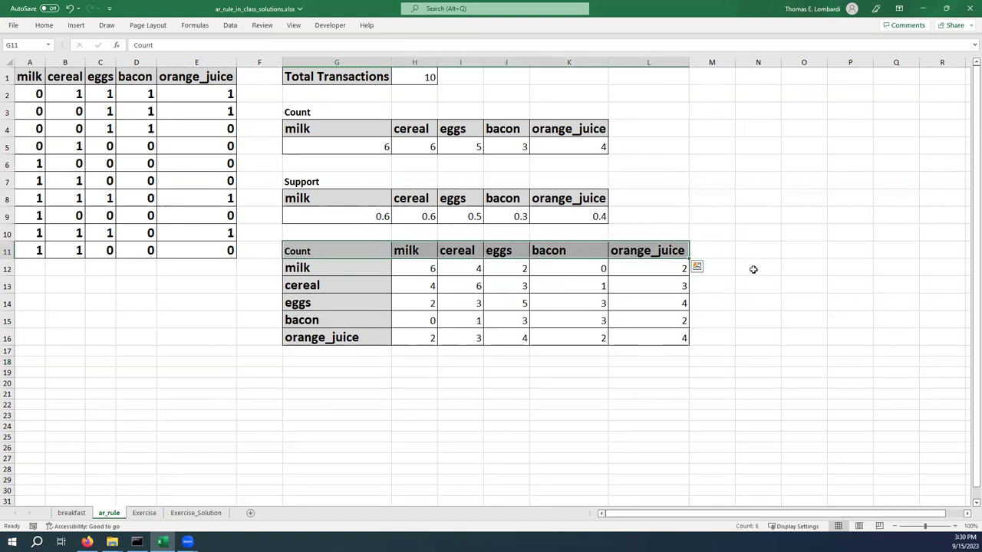
key(ctrl+c)
click(306, 363)
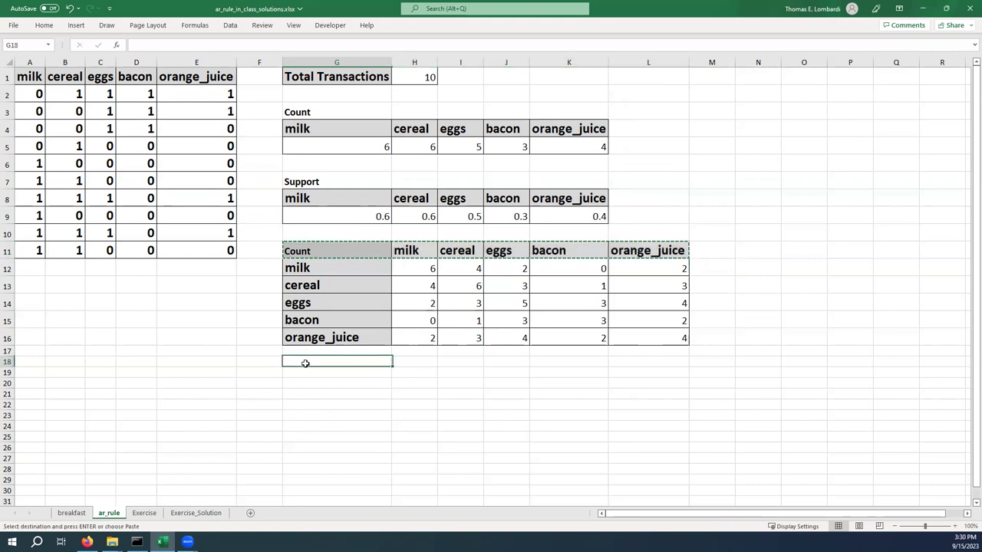
key(ctrl+v)
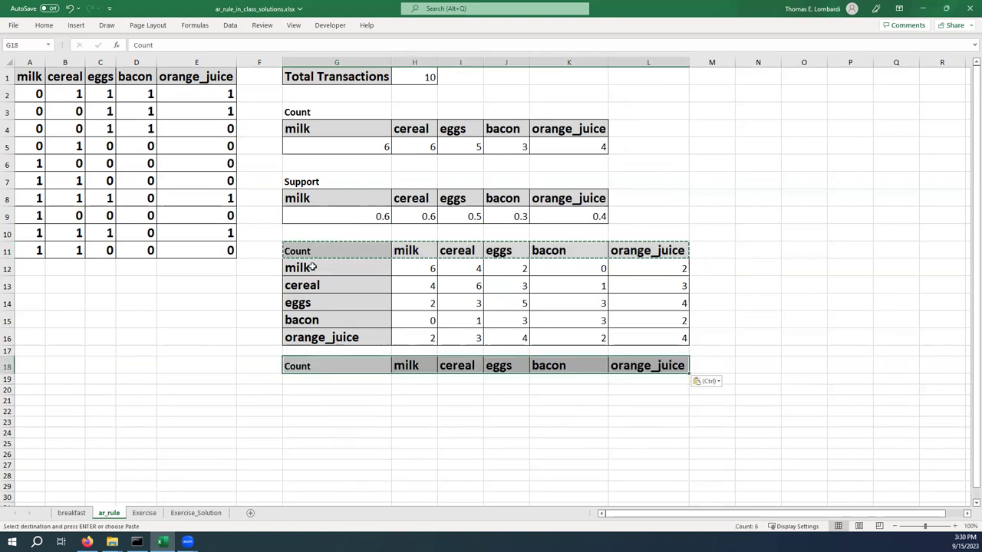
Copy the item row labels G12:G16 to G19:G23 beneath the new header row.
drag(312, 269, 310, 338)
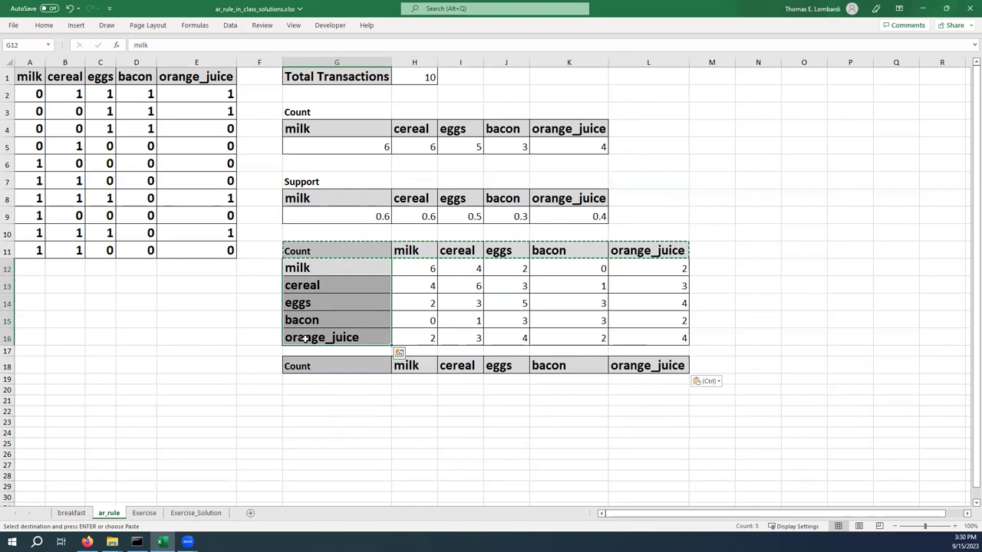
key(ctrl+c)
click(310, 381)
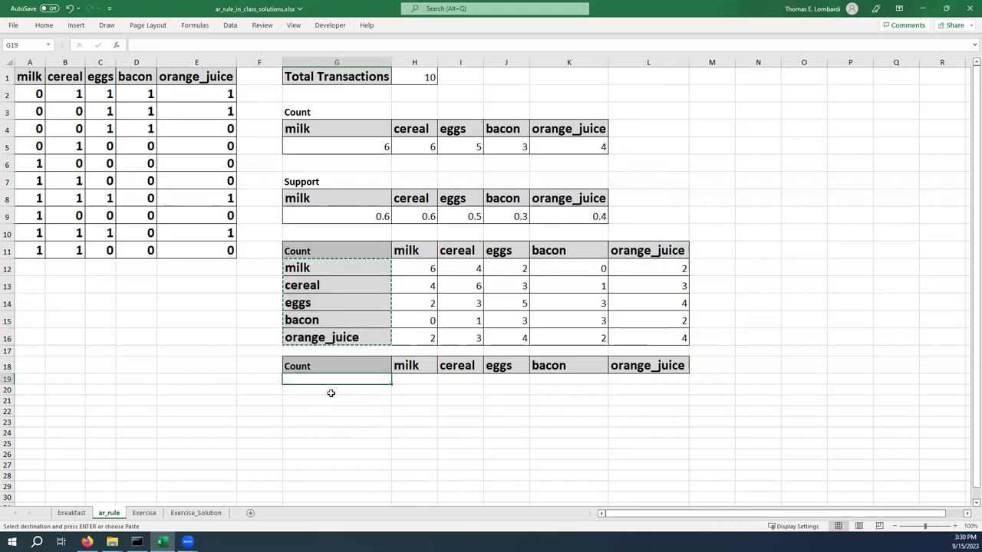
key(ctrl+v)
Change the corner label in G18 to "Support".
click(335, 361)
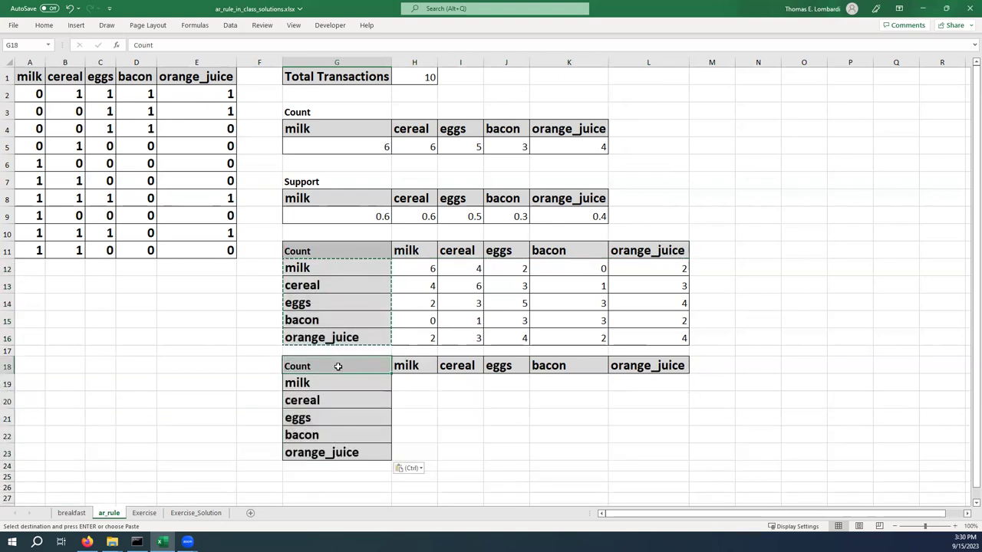
text(Support)
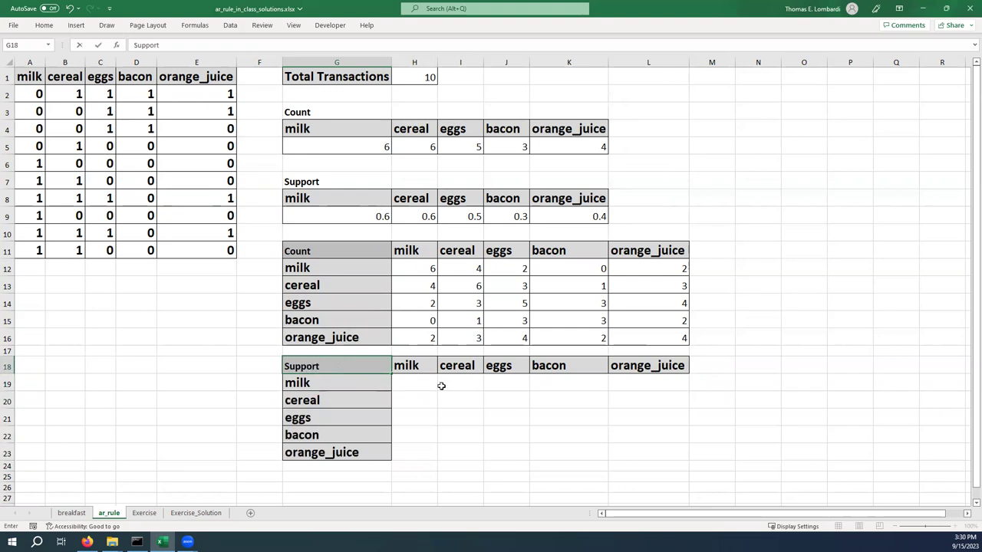
click(410, 381)
Apply borders to all cells of the support matrix G18:L23.
drag(354, 372, 636, 449)
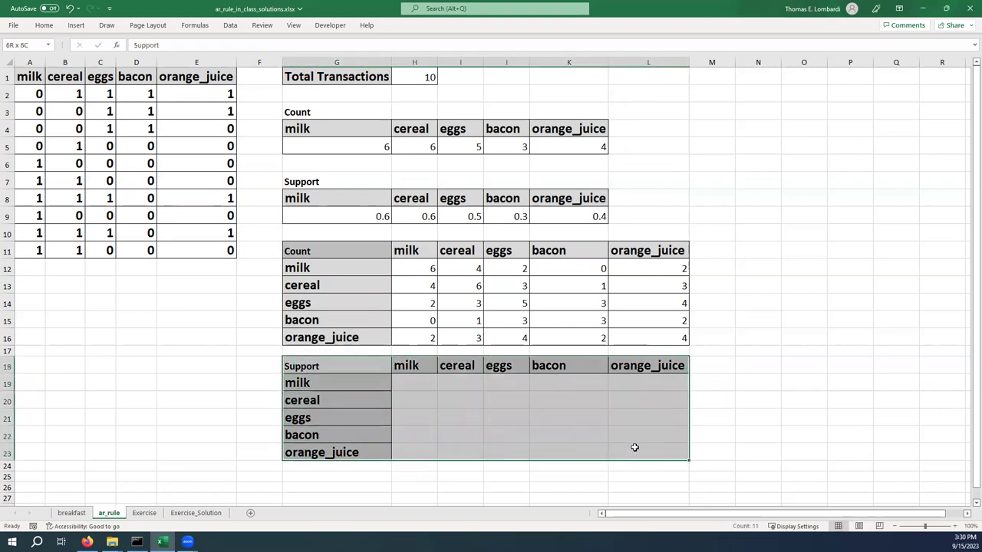
click(44, 24)
click(140, 61)
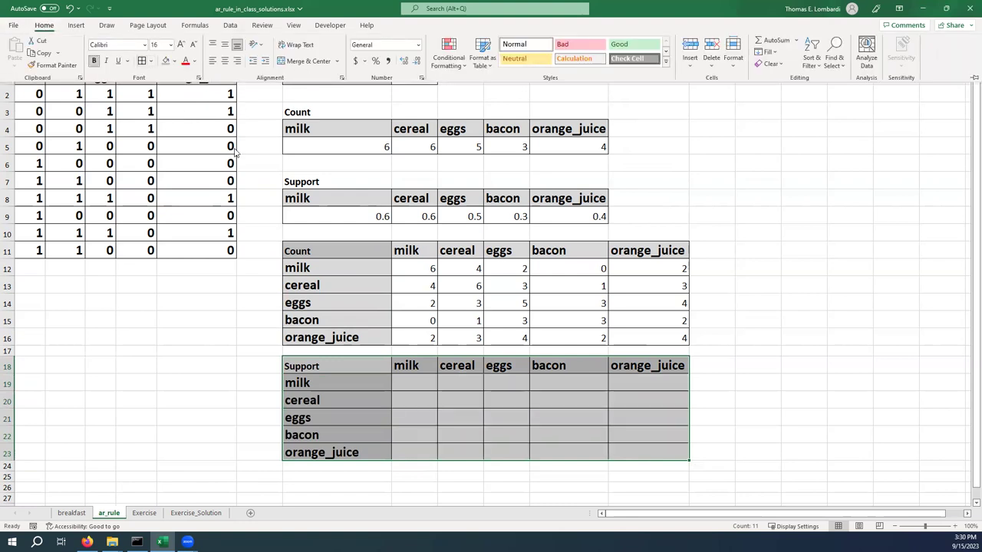
Enter =H12/$H$1 in H19 to divide the milk count by the total transactions.
click(413, 381)
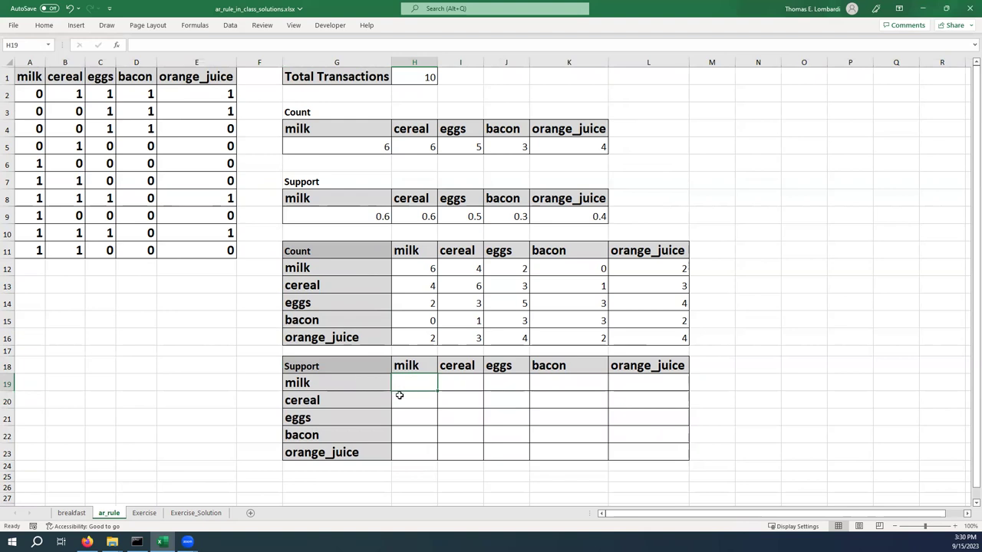
click(409, 267)
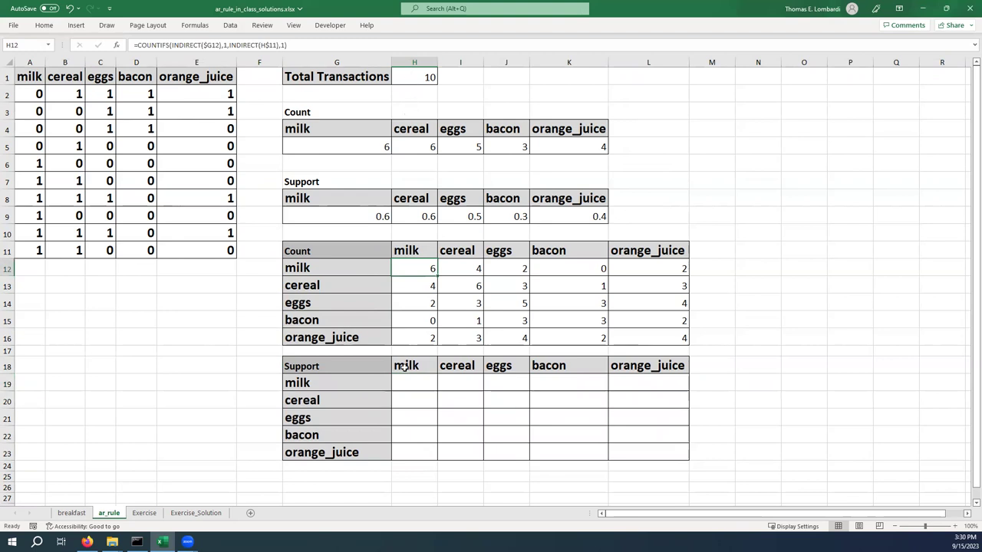
click(405, 383)
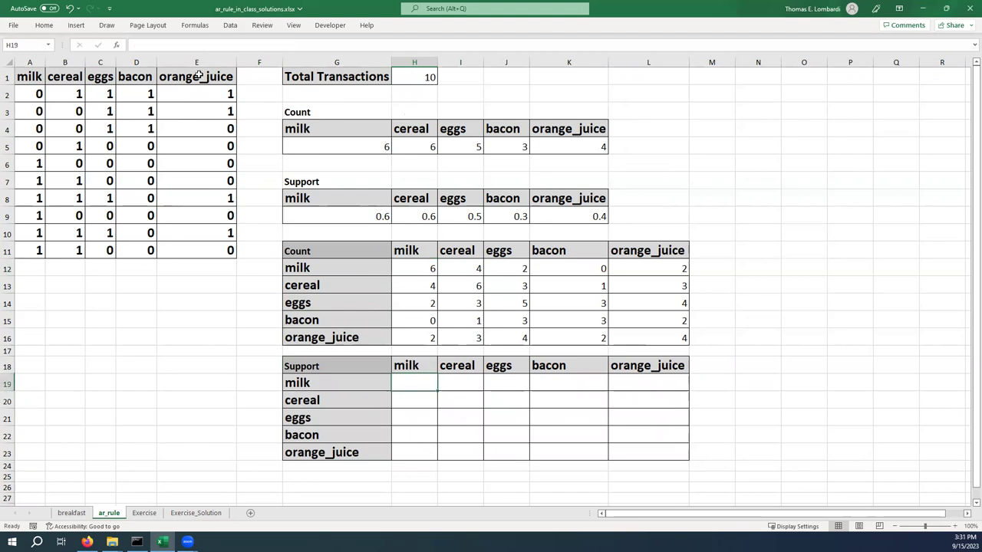
click(198, 45)
text(=)
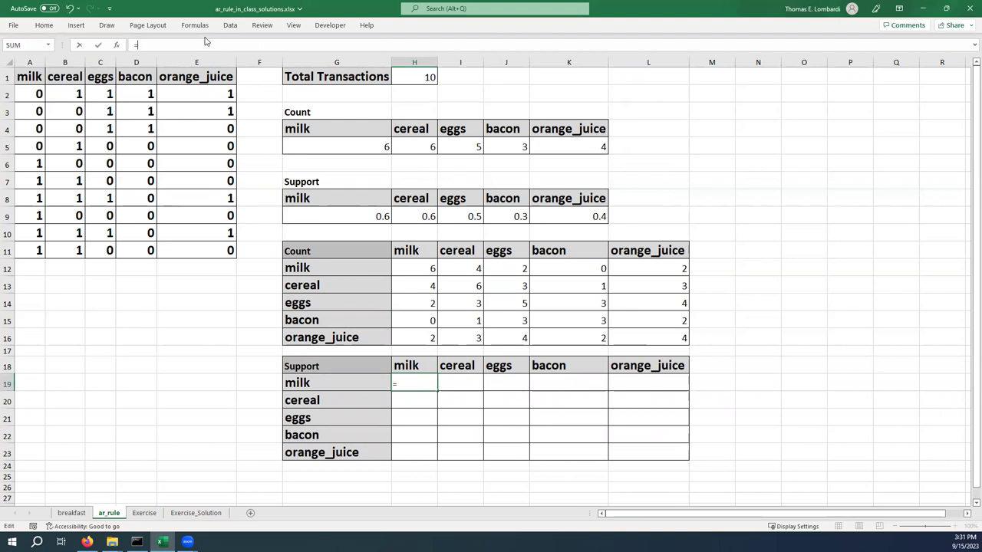
click(412, 268)
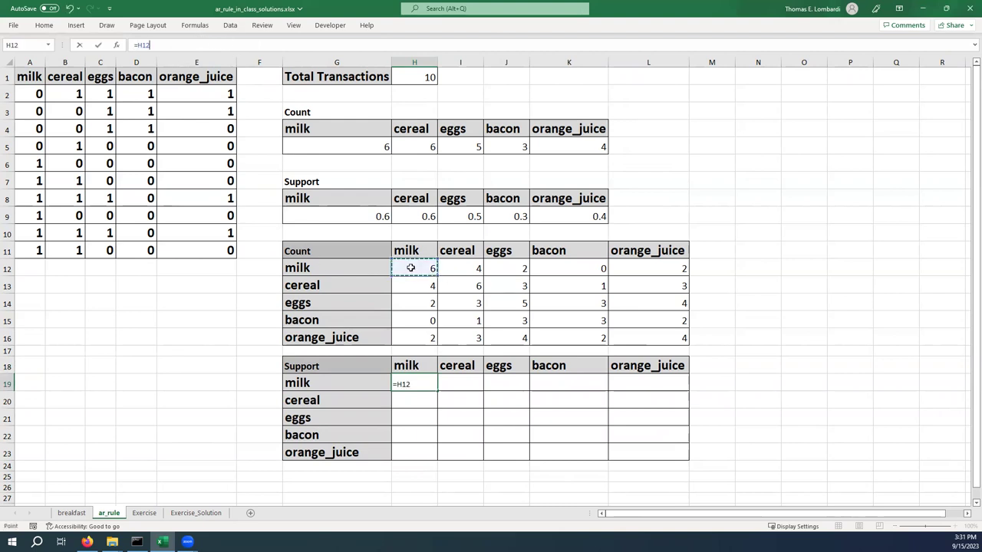
text(/)
click(416, 77)
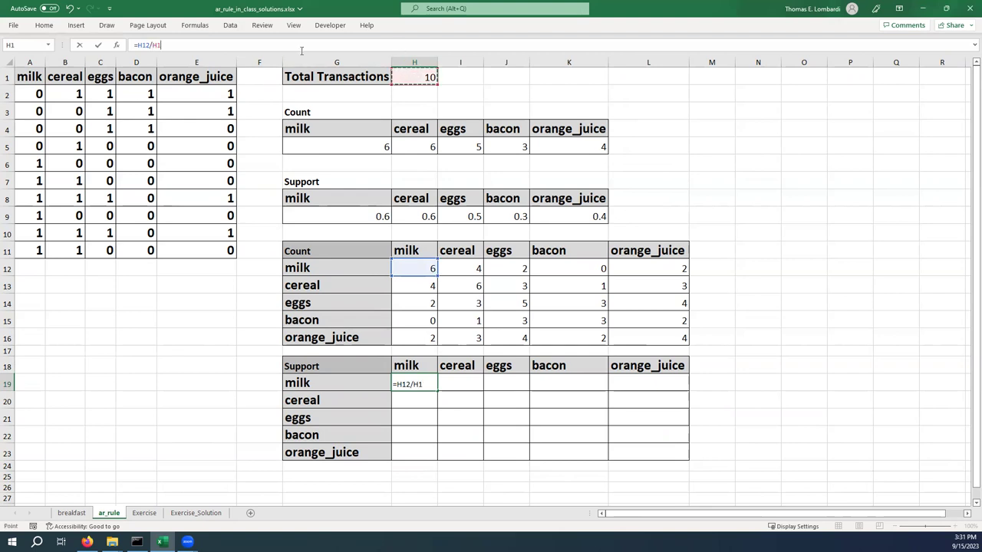
click(153, 45)
text($H$)
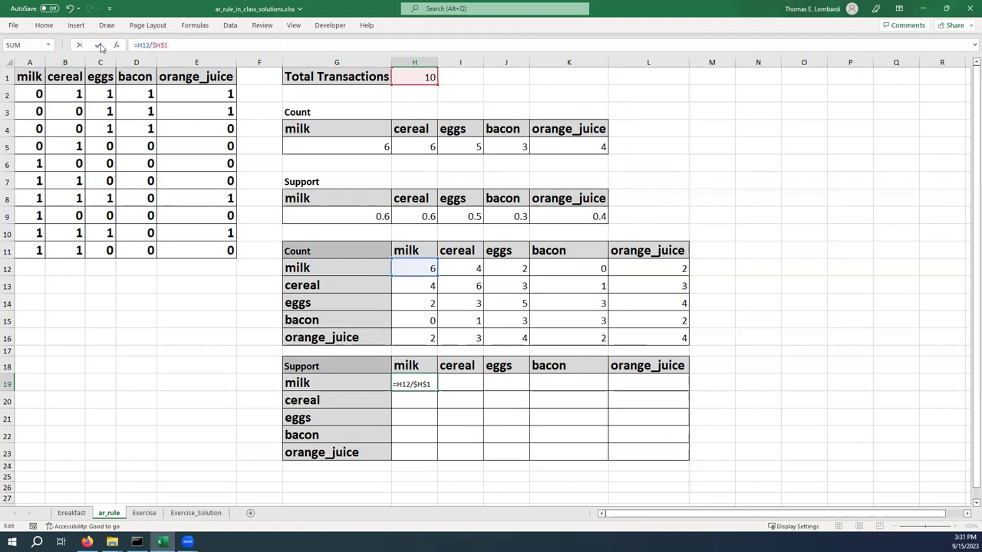
click(100, 46)
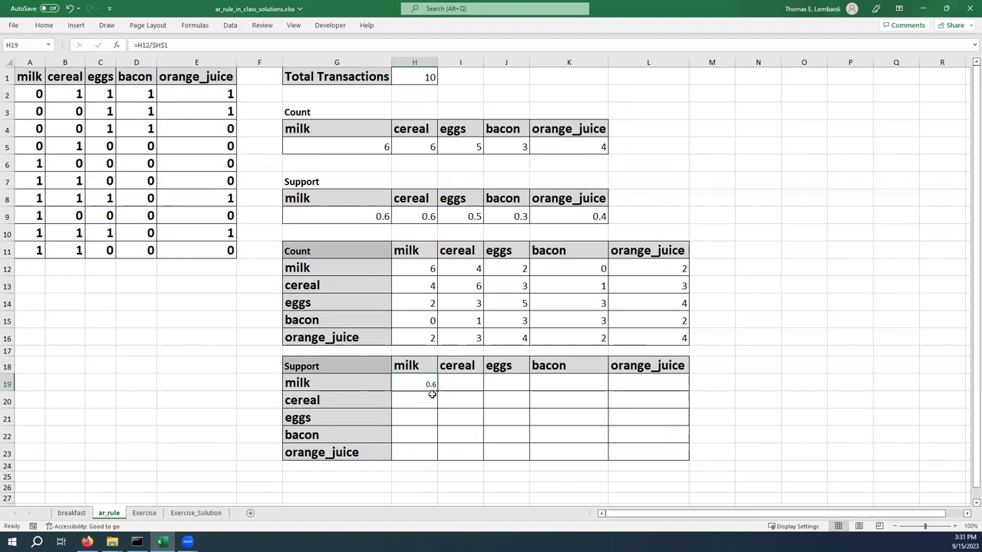
Fill the H19 support formula down to H23 and across the milk row to L19.
drag(435, 389, 421, 456)
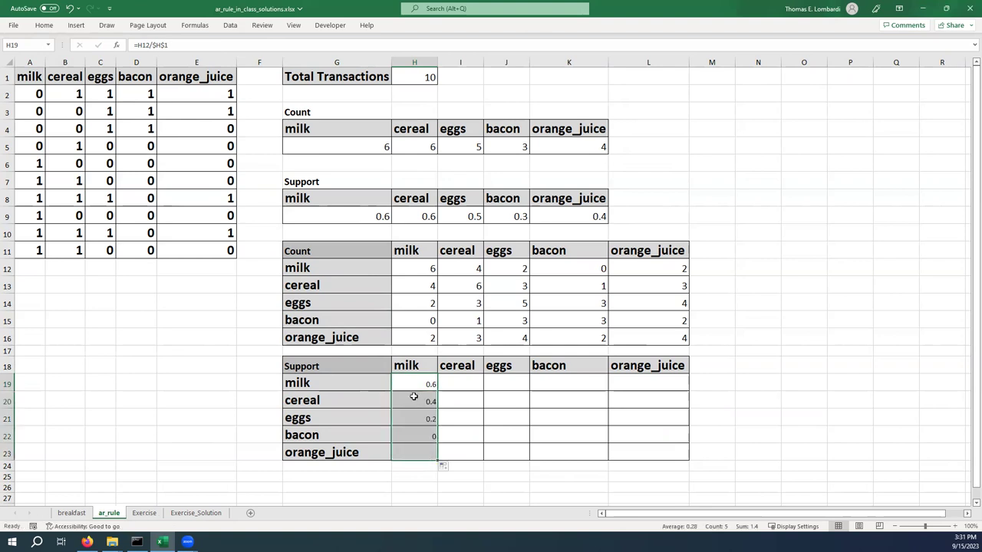
click(413, 384)
drag(438, 389, 660, 389)
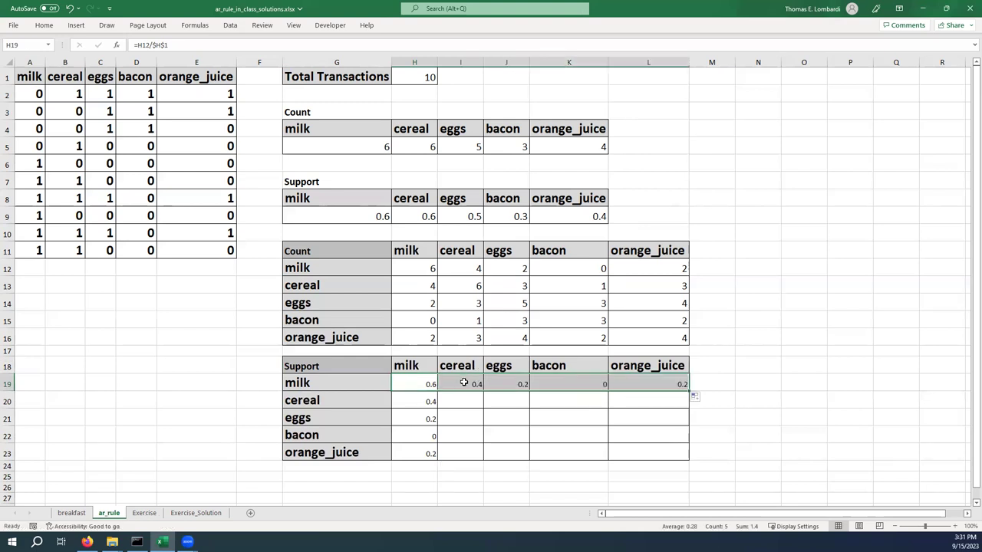
Fill the formulas in I19, J19, K19 and L19 down to row 23 to complete the support matrix.
click(465, 383)
drag(484, 389, 483, 458)
click(522, 390)
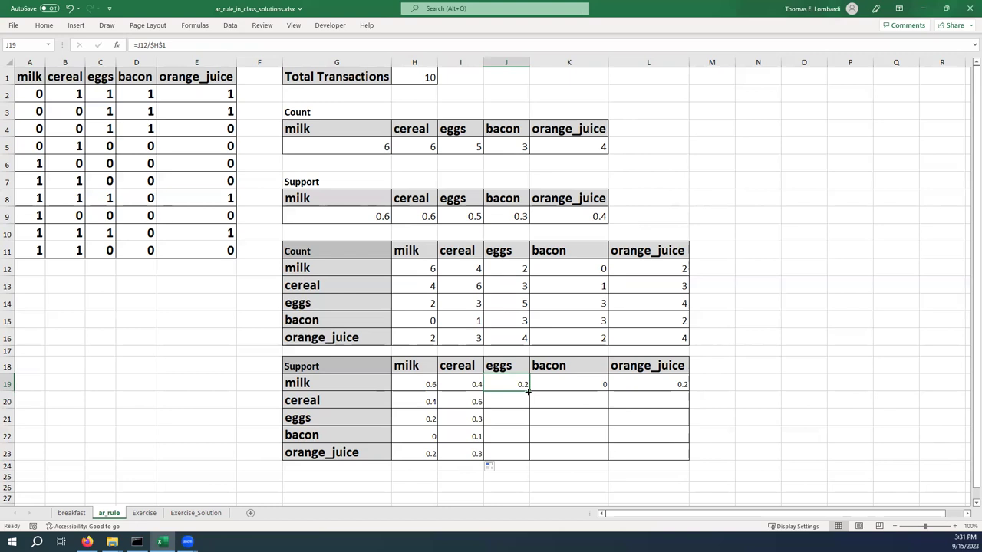
drag(527, 391, 508, 459)
click(583, 386)
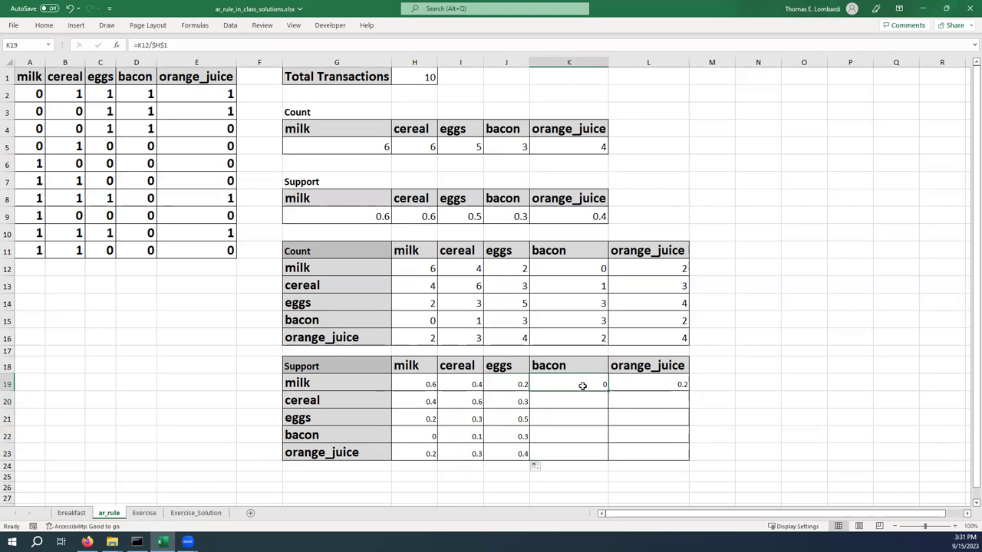
drag(607, 390, 597, 458)
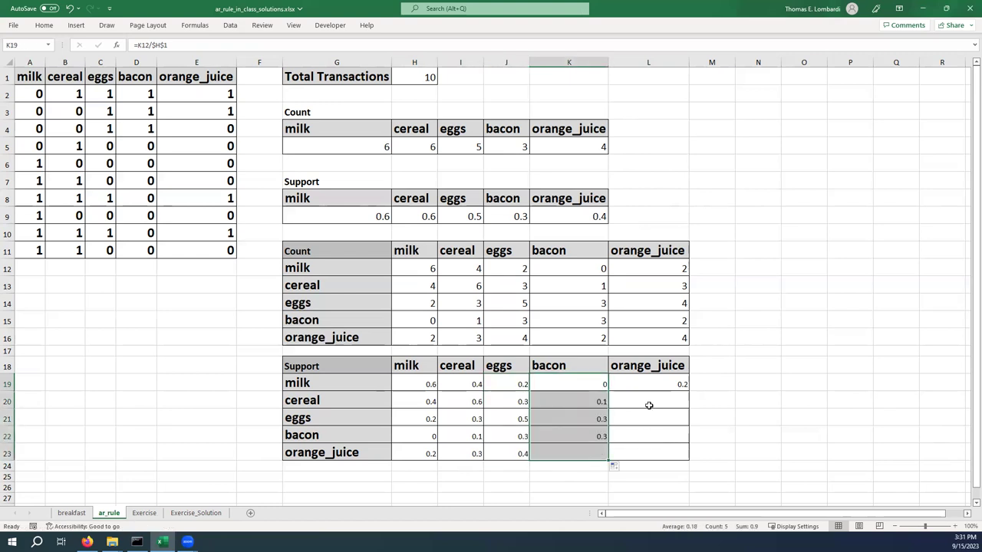
click(648, 384)
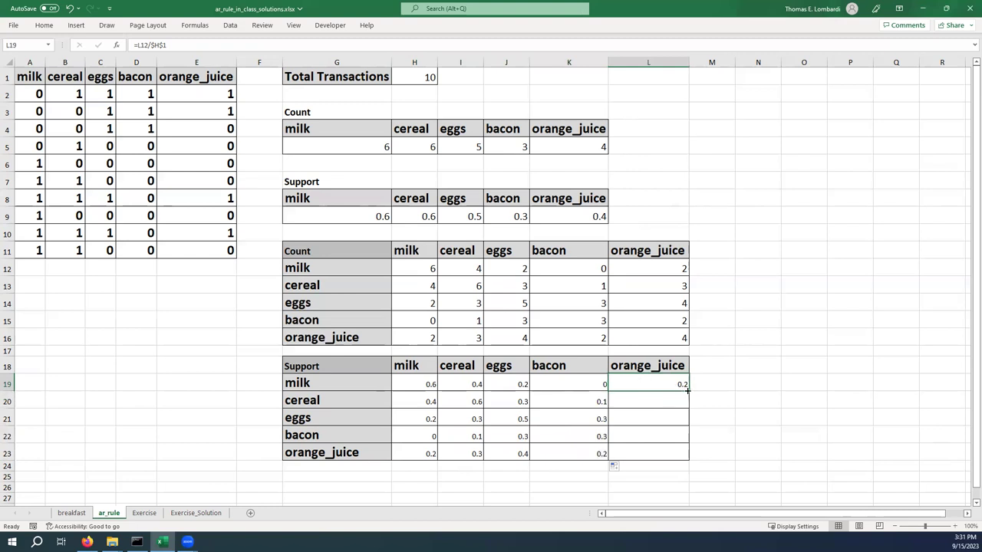
drag(688, 390, 681, 460)
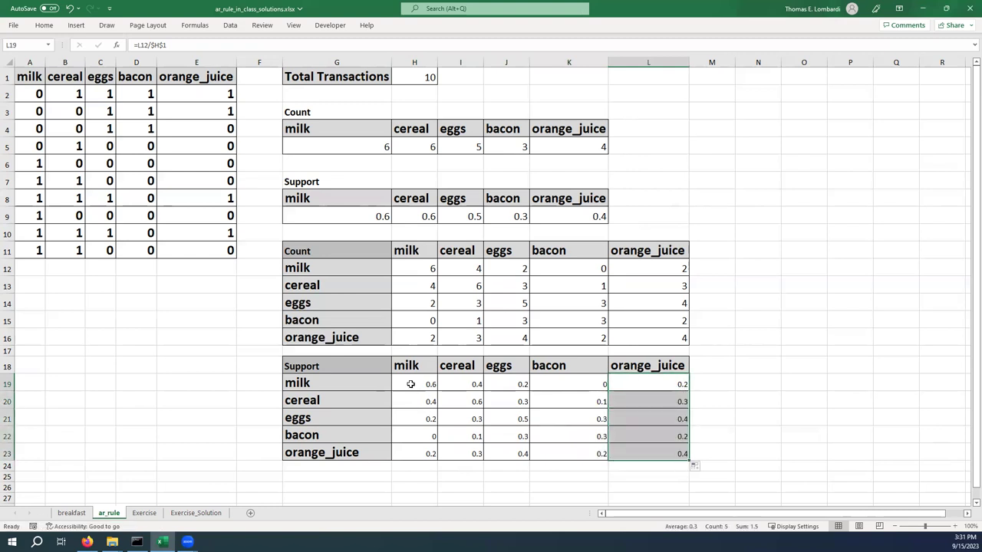
Set the font size of the support values H19:L23 to 16.
drag(411, 384, 636, 447)
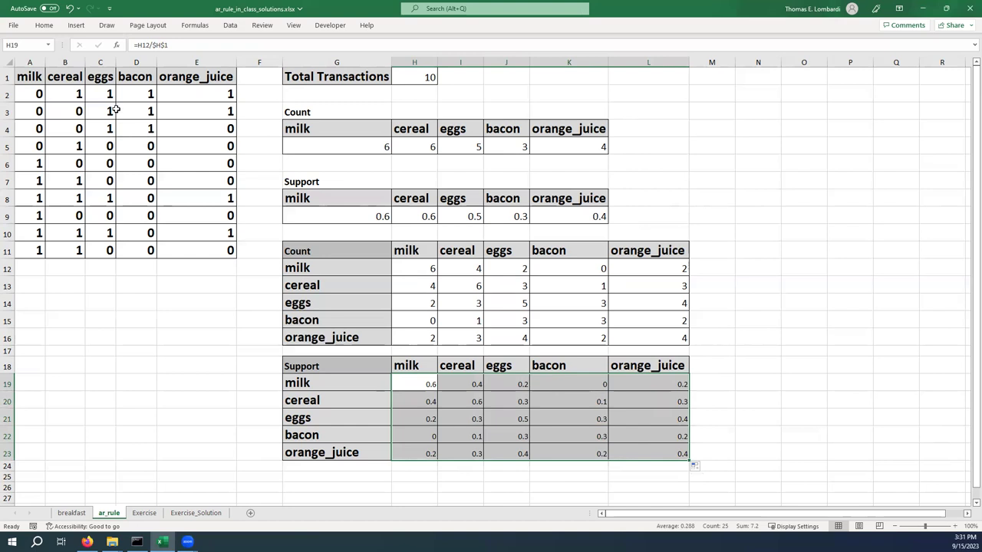
click(43, 25)
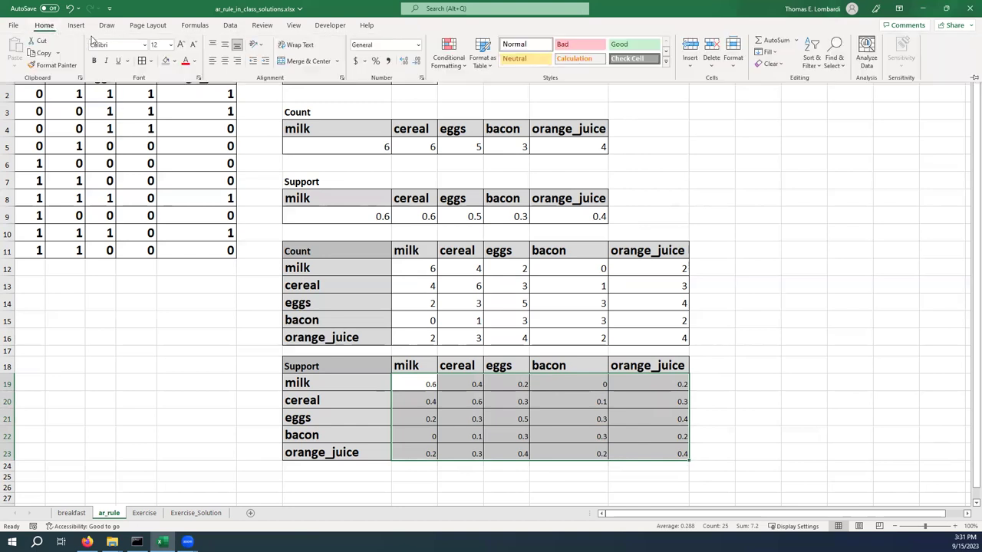
click(170, 45)
click(159, 129)
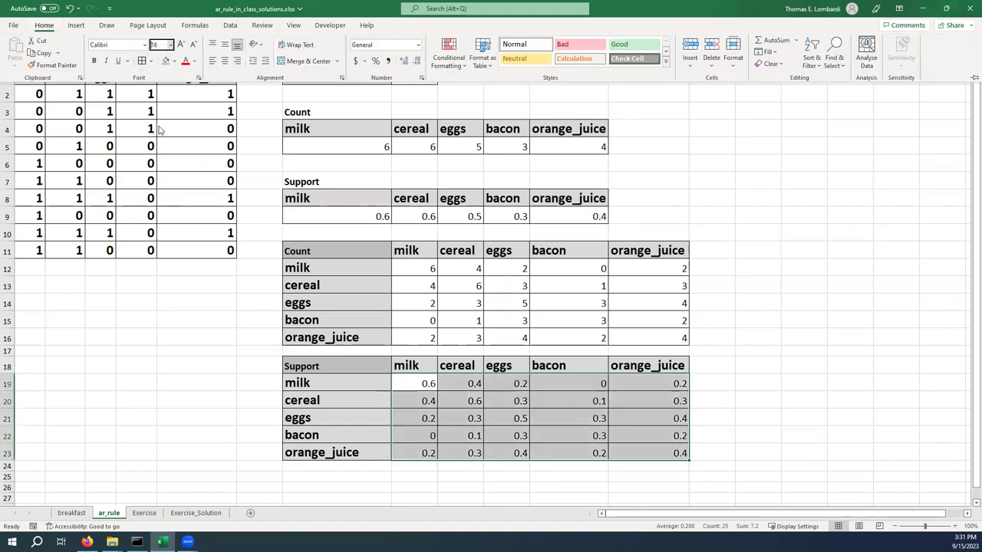
Compare the support matrix diagonal from H19 to L23 with the single-item supports in G9:K9, and the milk and eggs pair in H21 with J19.
click(409, 386)
click(464, 402)
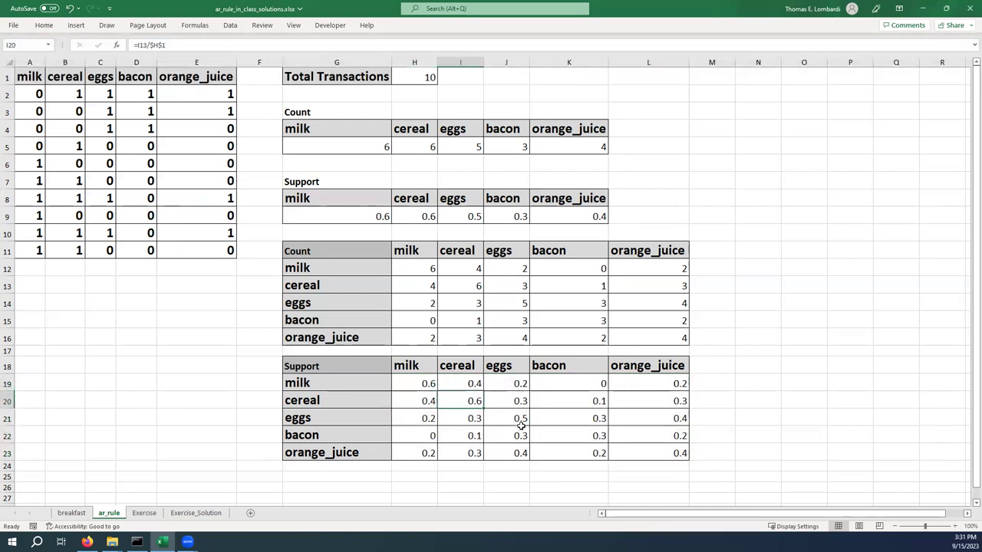
click(514, 417)
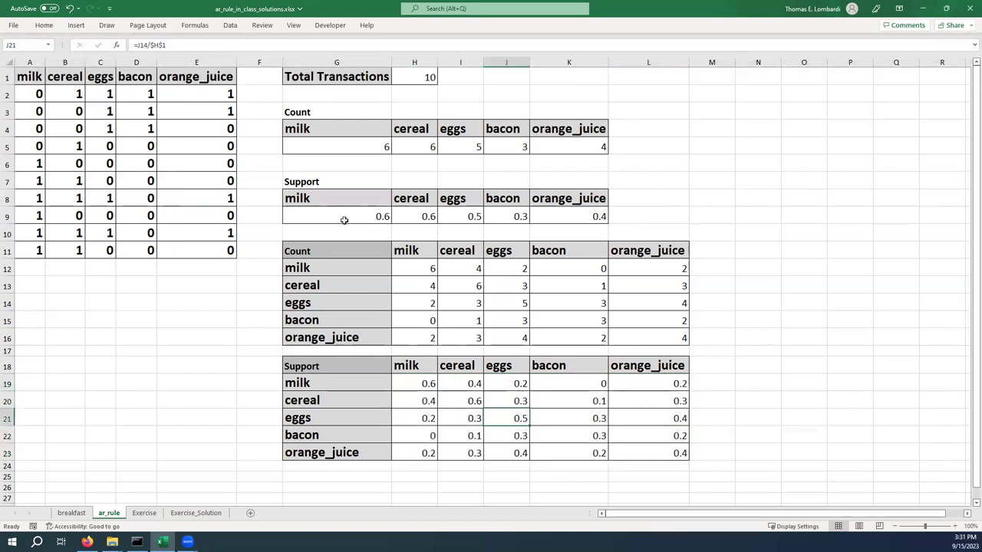
drag(344, 219, 585, 217)
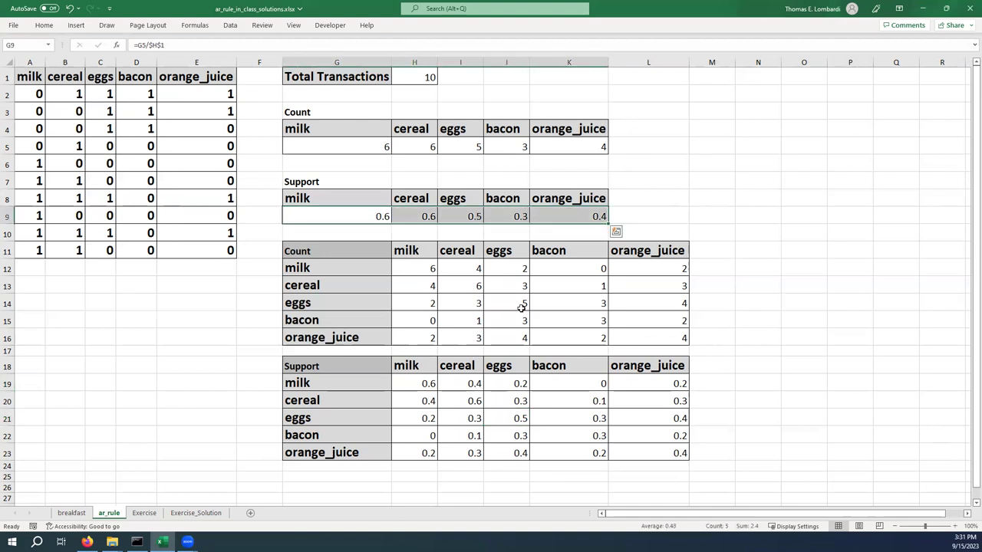
click(409, 388)
click(464, 400)
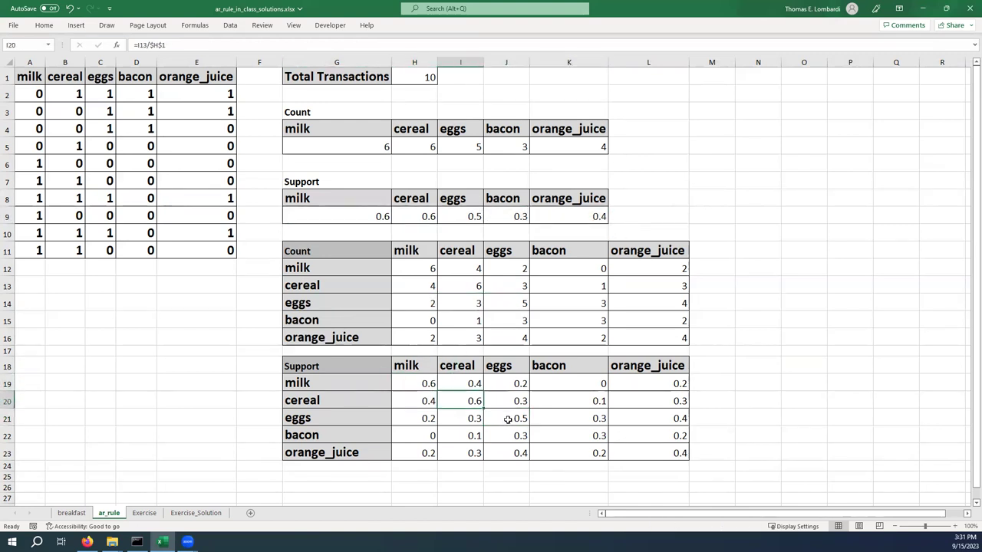
click(509, 418)
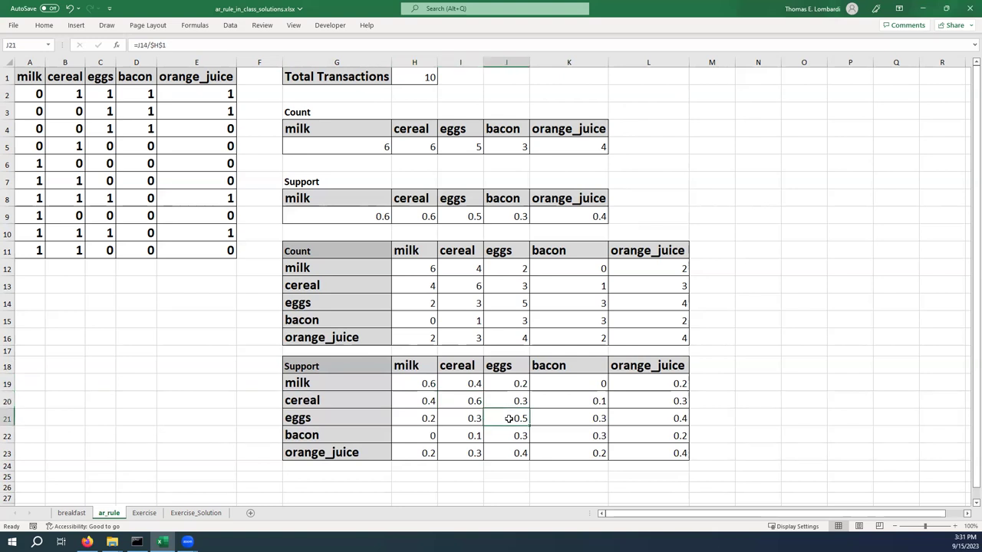
click(568, 435)
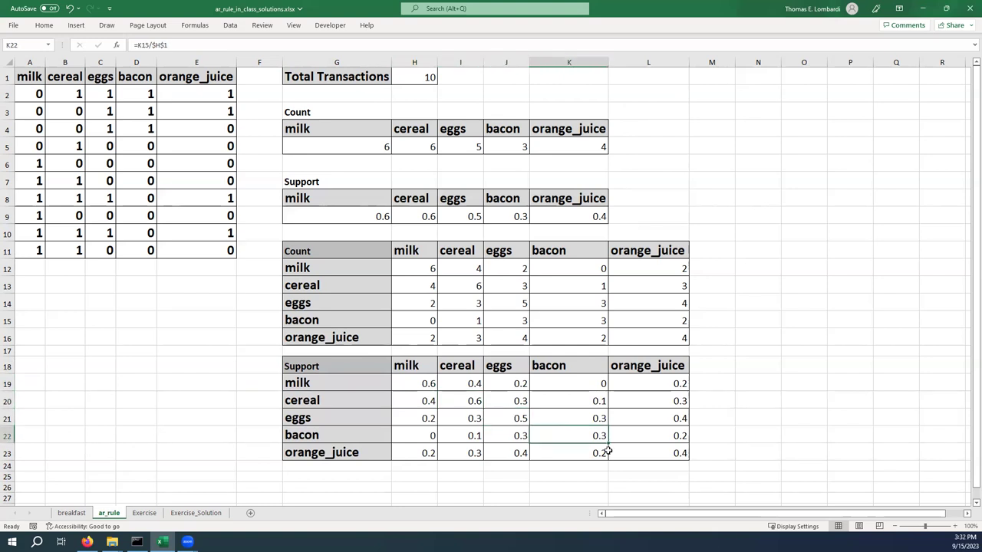
click(649, 453)
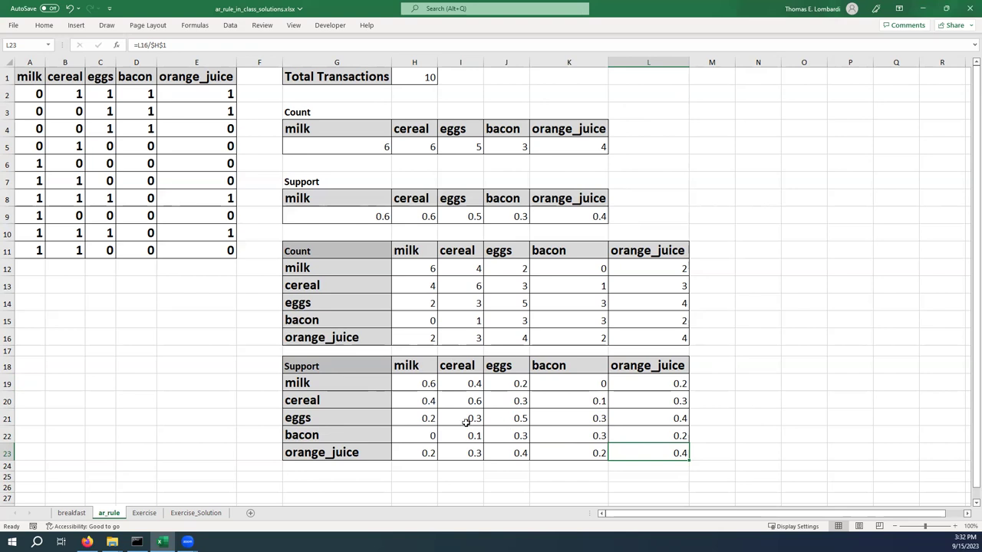
click(415, 418)
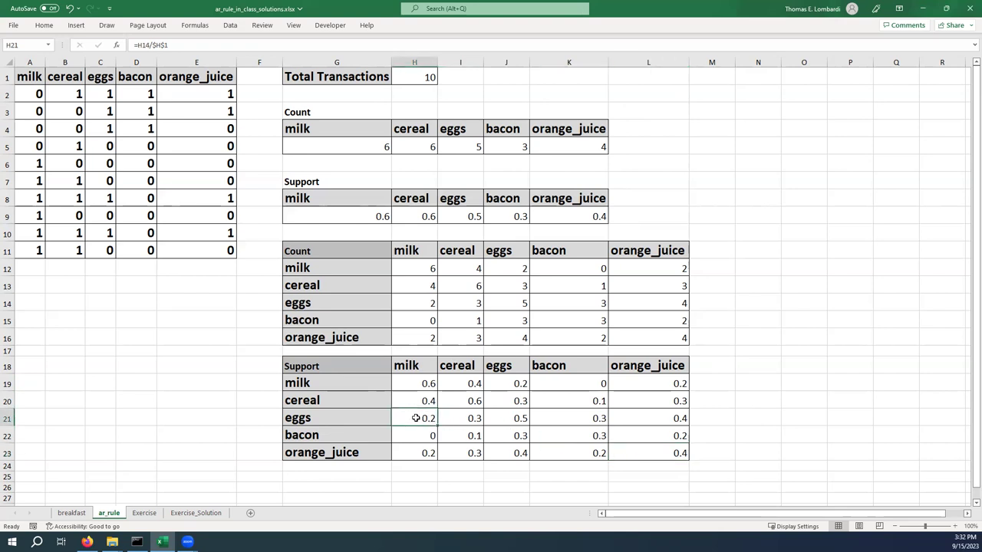
click(507, 382)
click(418, 419)
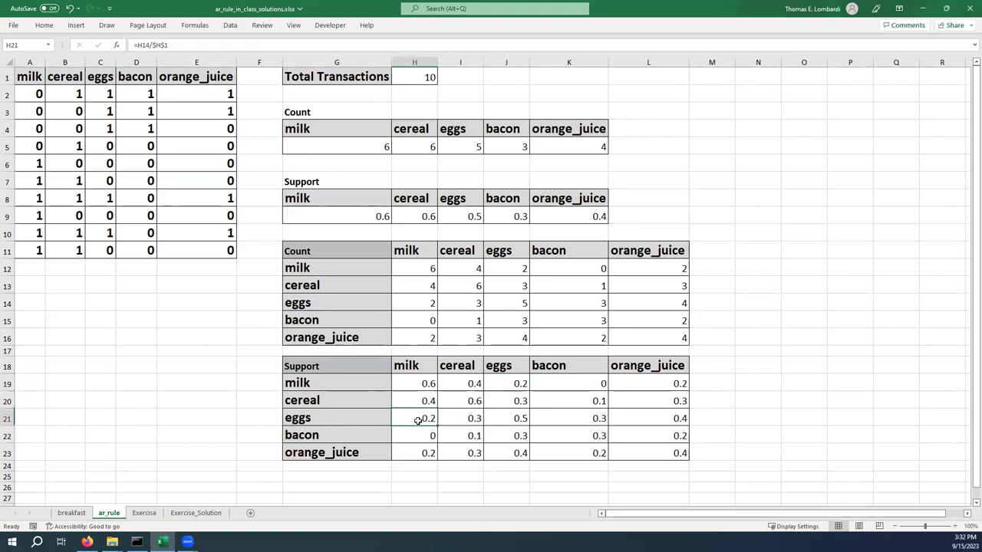